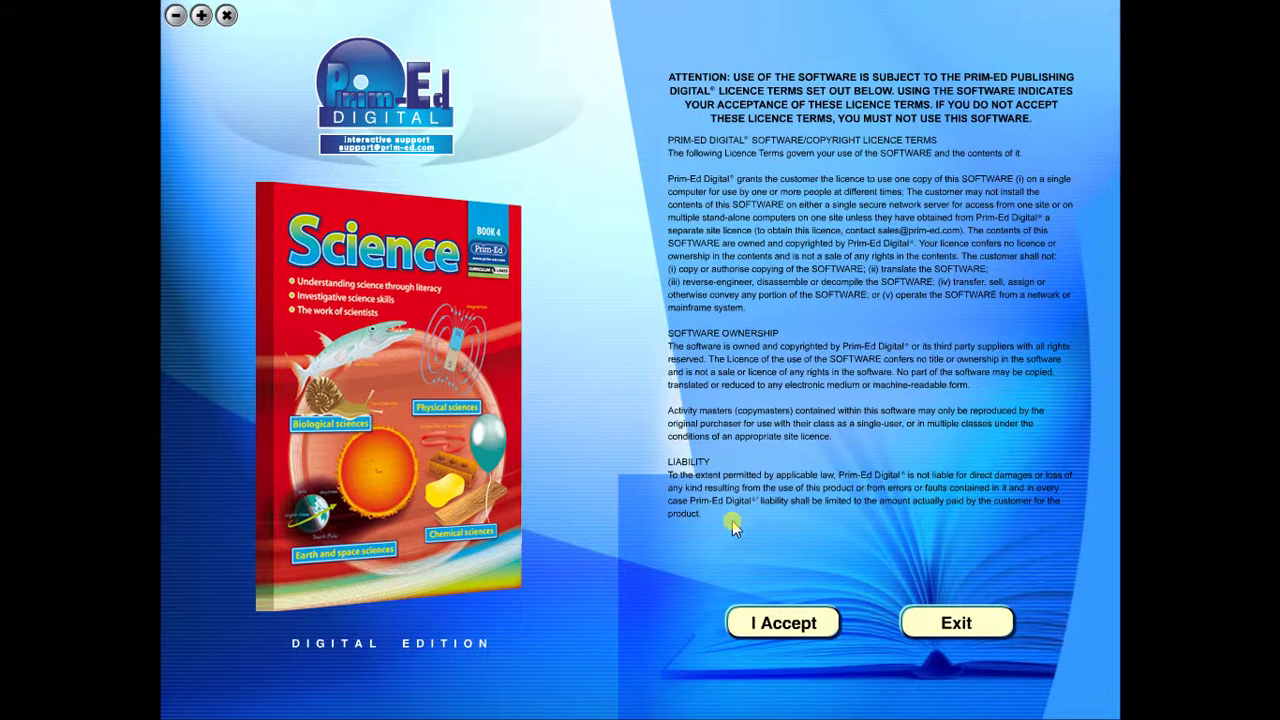
Accept the licence and browse both pages of the main contents list
left_click(790, 630)
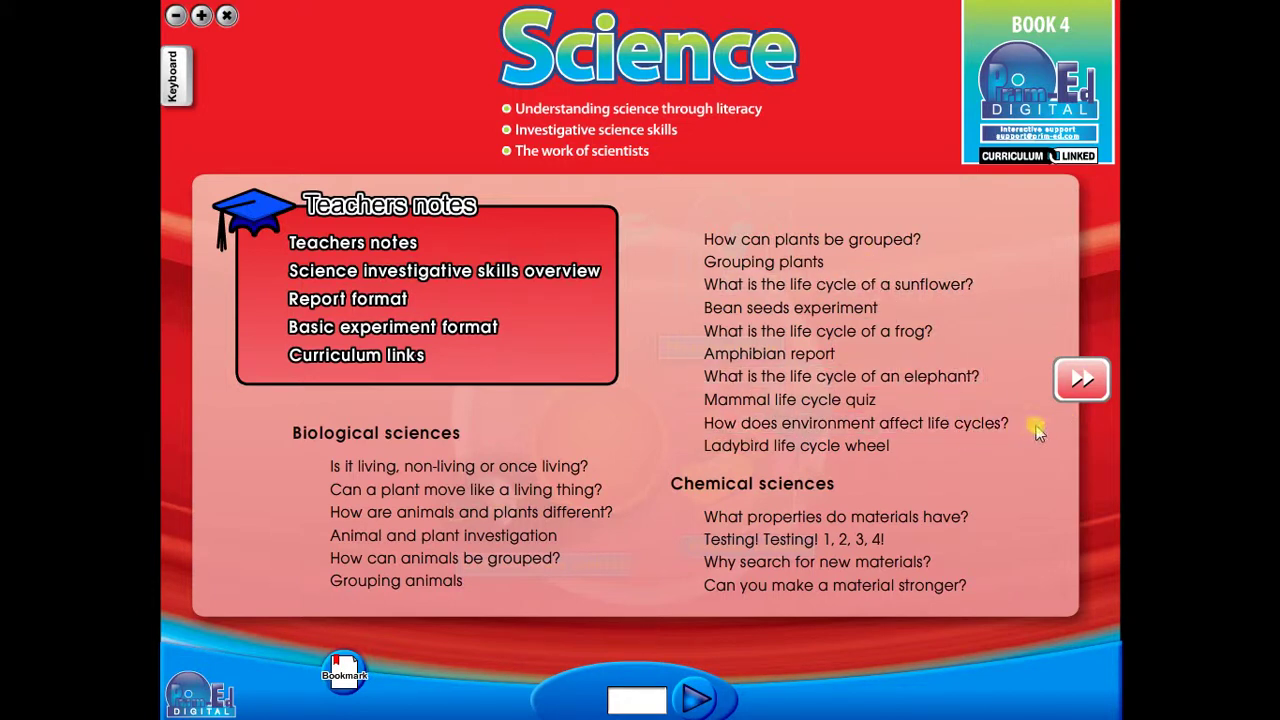
left_click(1081, 378)
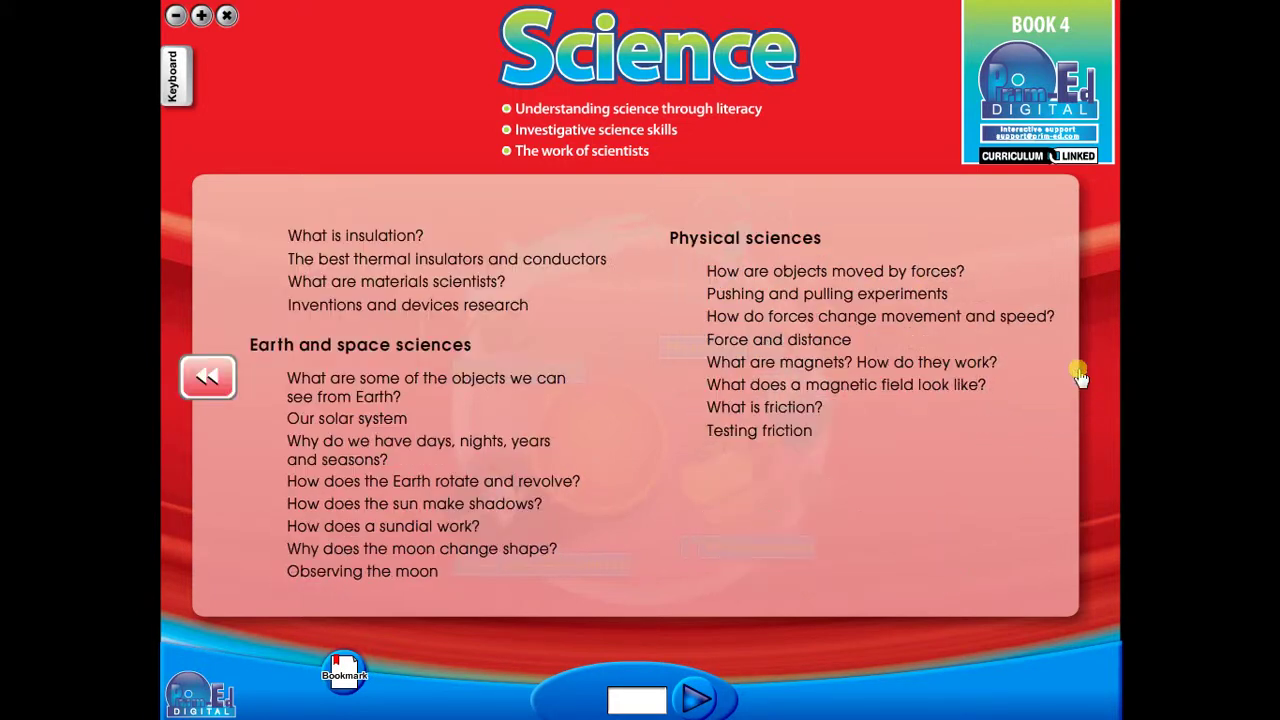
left_click(208, 380)
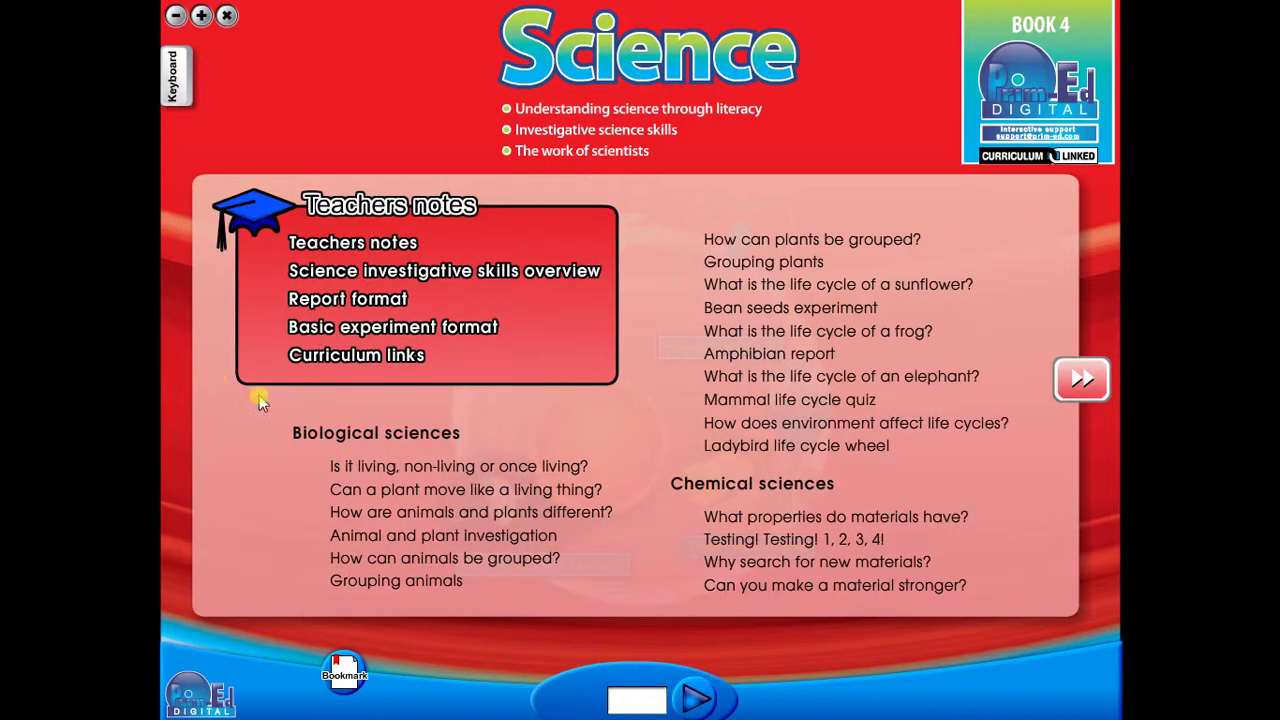
Open 'Can a plant move like a living thing?', page forward and back, then jump to page 9
left_click(370, 490)
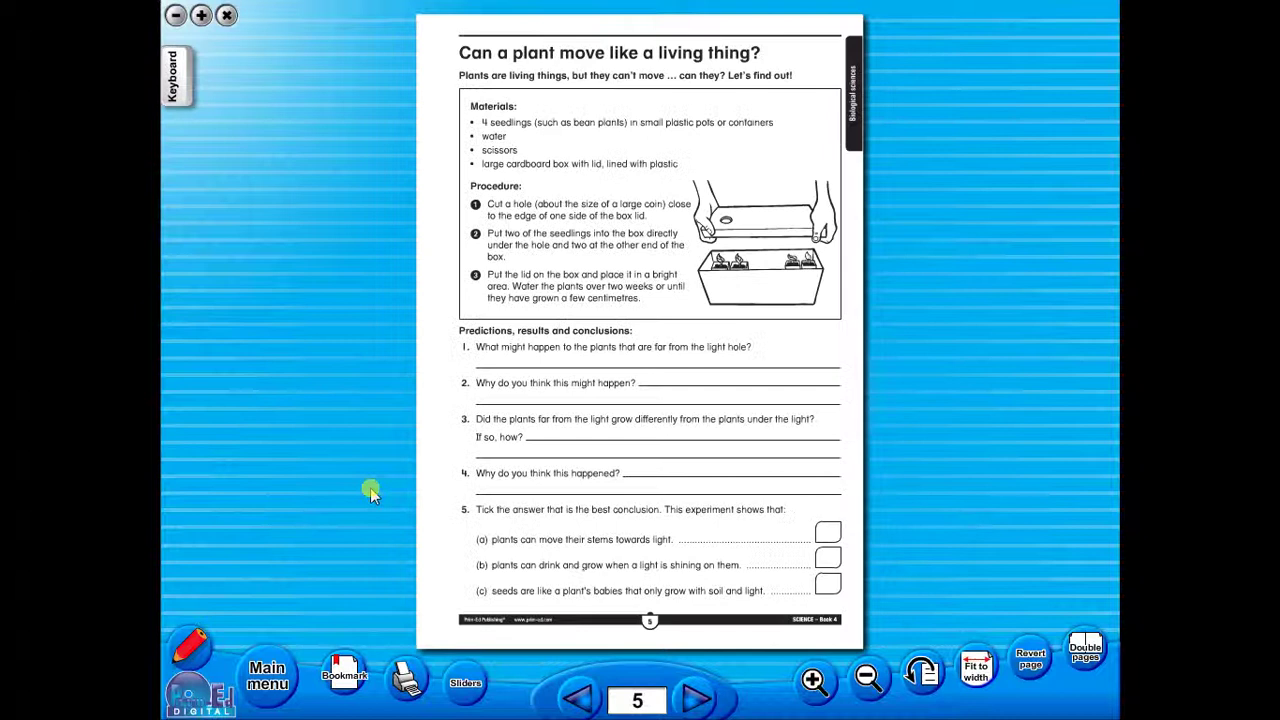
left_click(692, 700)
left_click(692, 700)
left_click(692, 700)
left_click(578, 698)
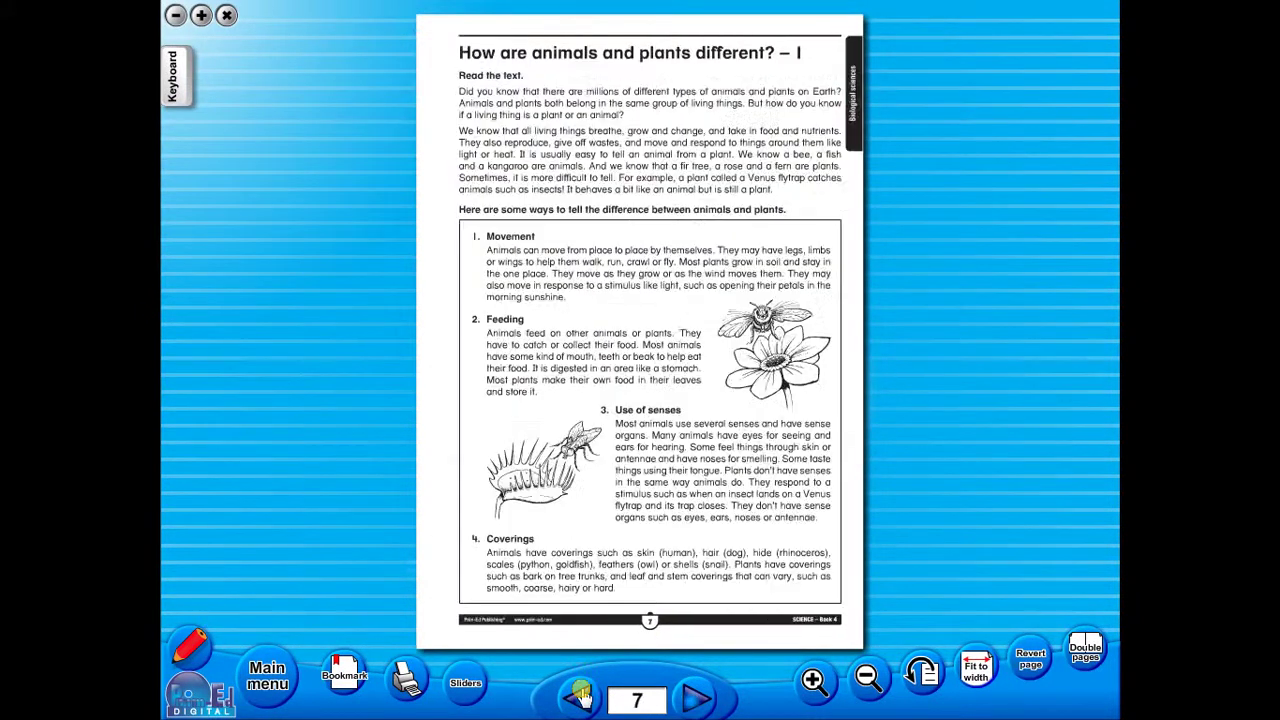
left_click(579, 698)
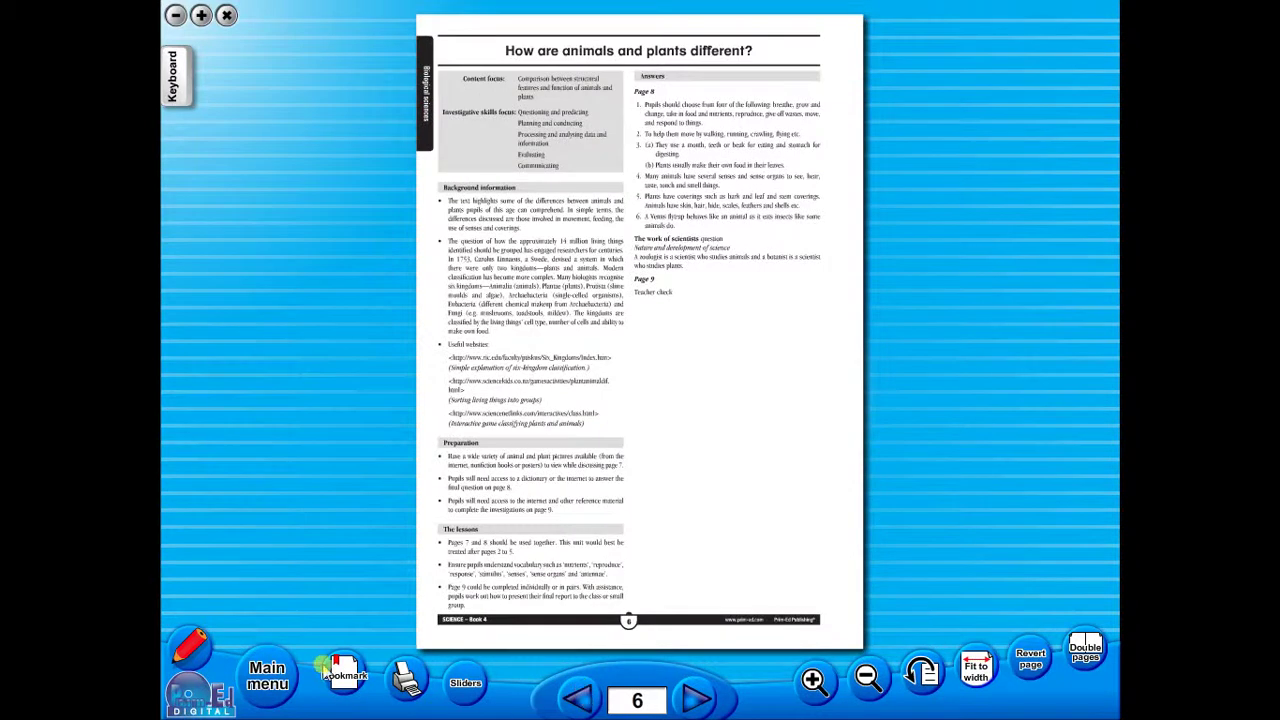
left_click(266, 680)
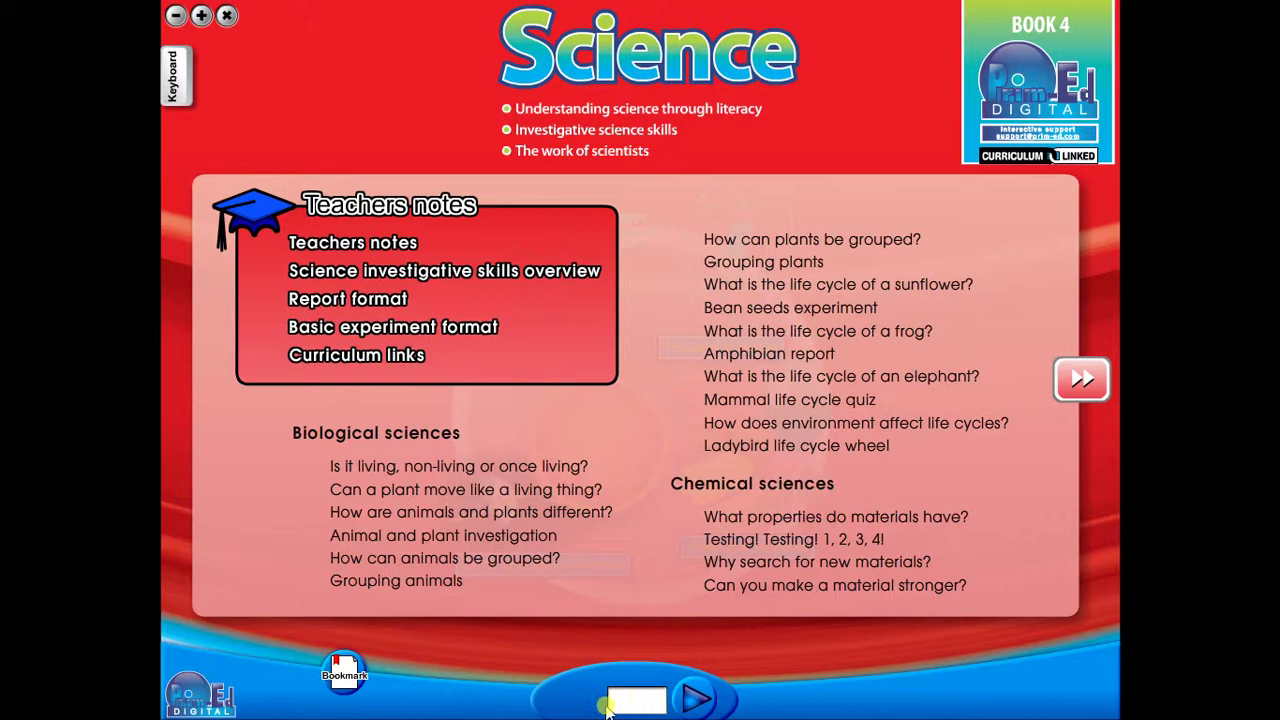
key("Return")
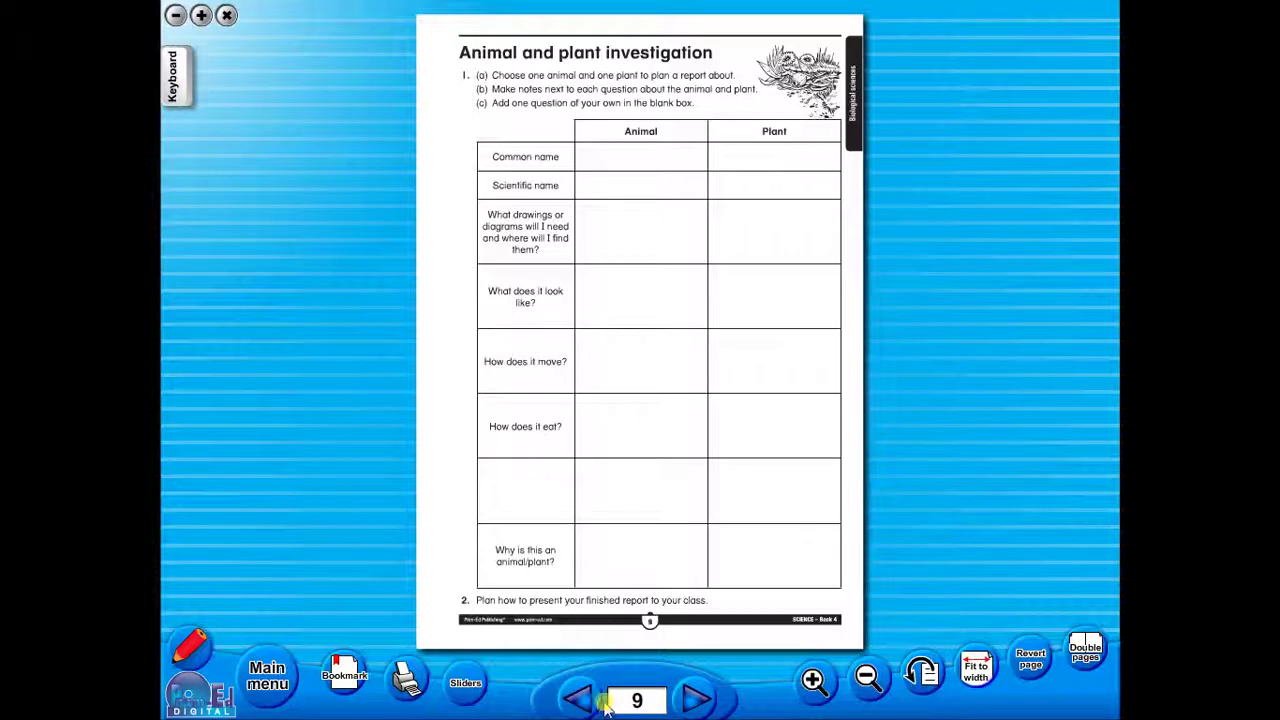
Turn to page 10, try the double-page view, then return to single-page view
left_click(703, 700)
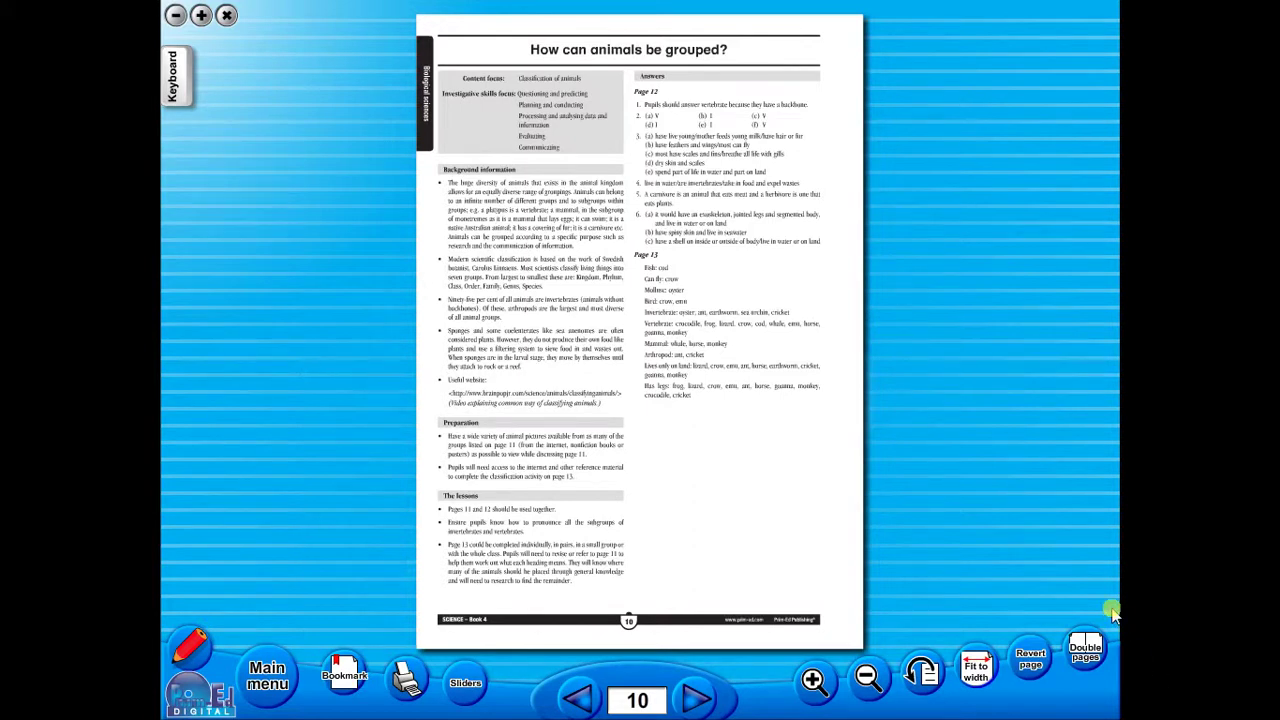
left_click(1086, 640)
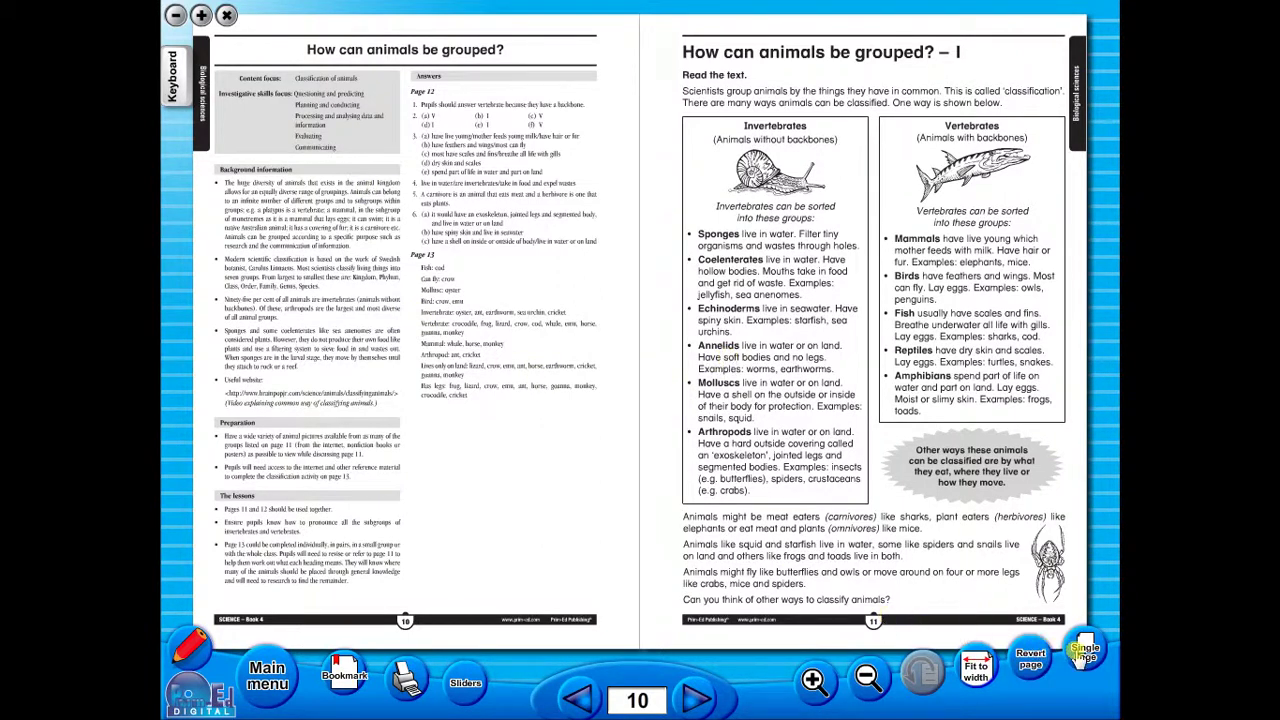
left_click(1083, 652)
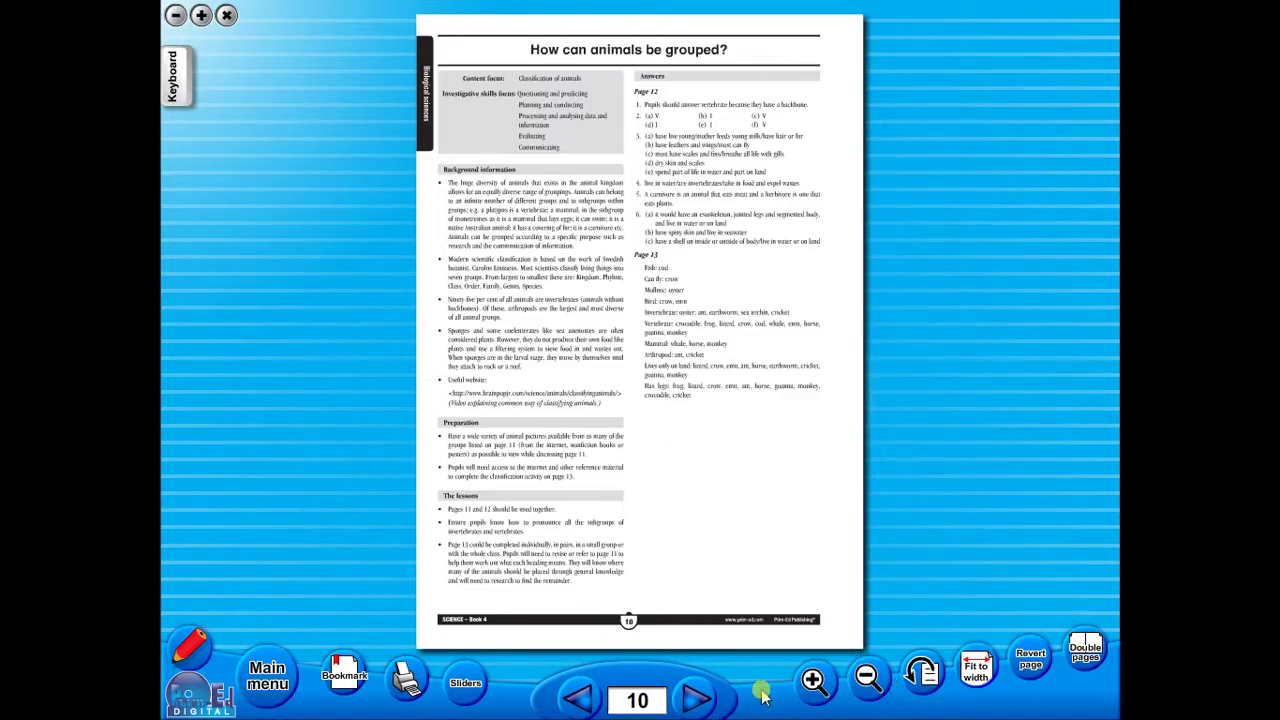
Turn to page 11, fit it to width, then zoom in twice and back out to the whole page
left_click(706, 701)
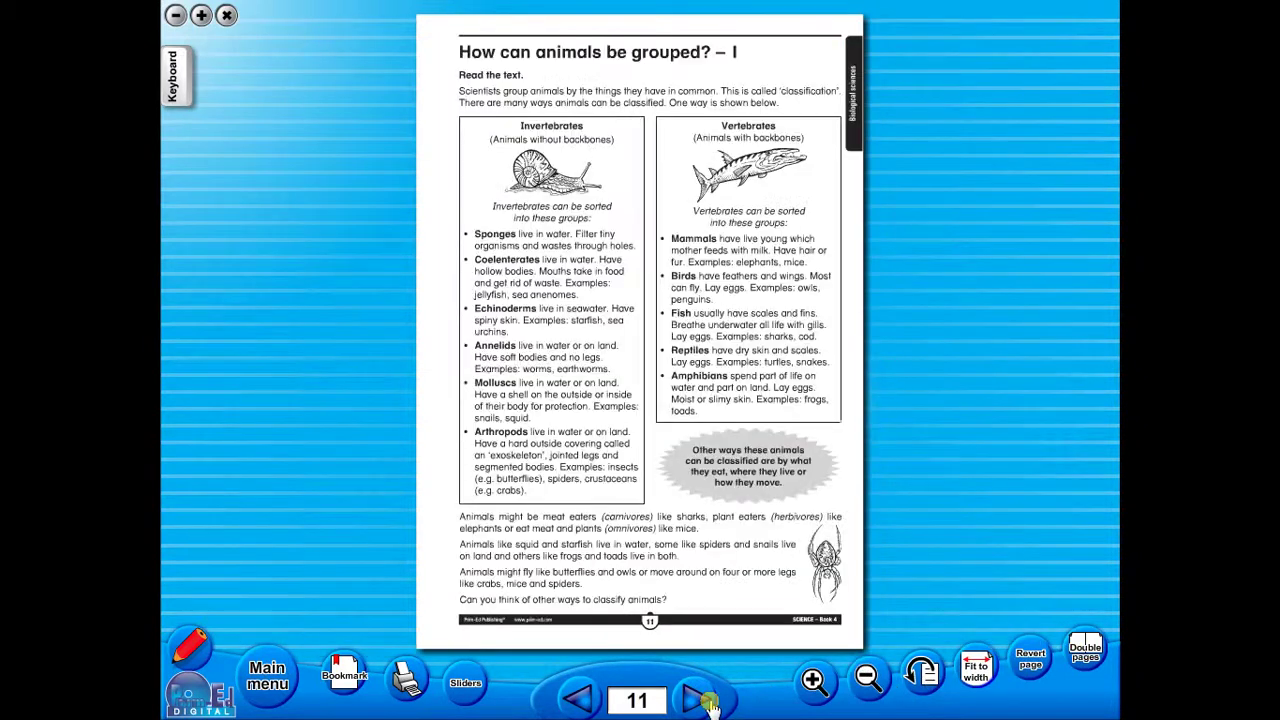
left_click(975, 680)
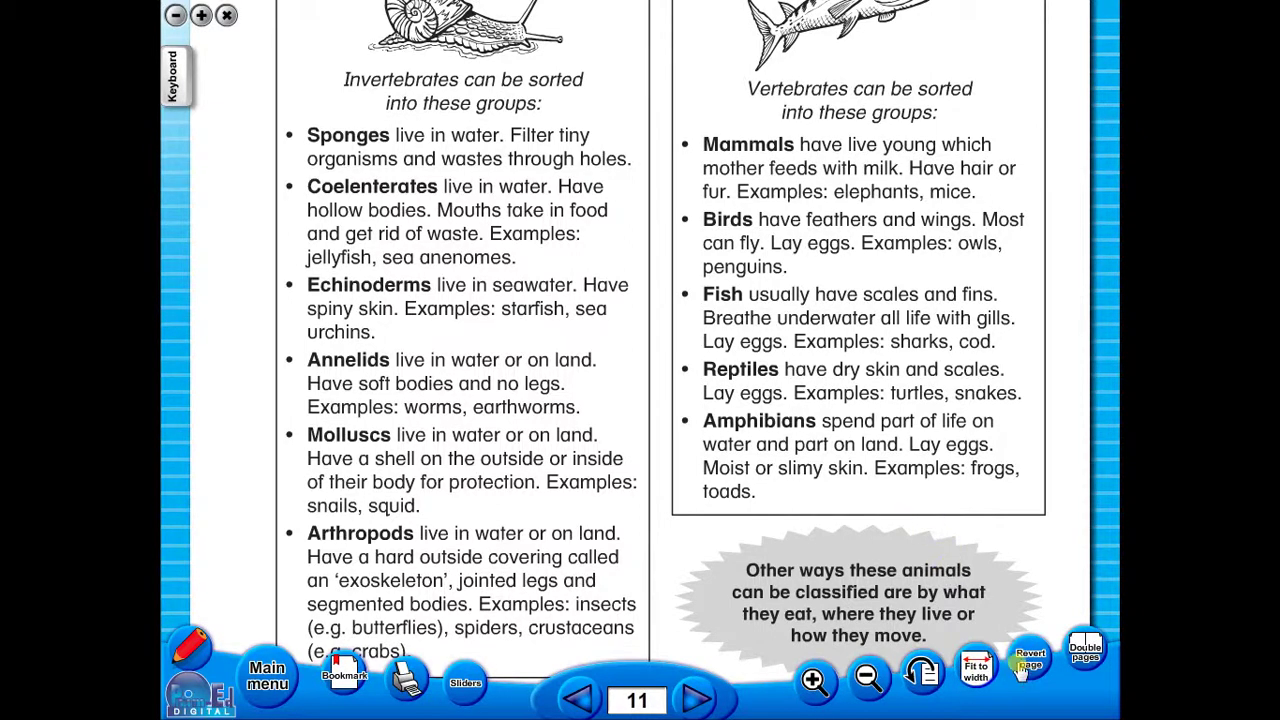
left_click(920, 675)
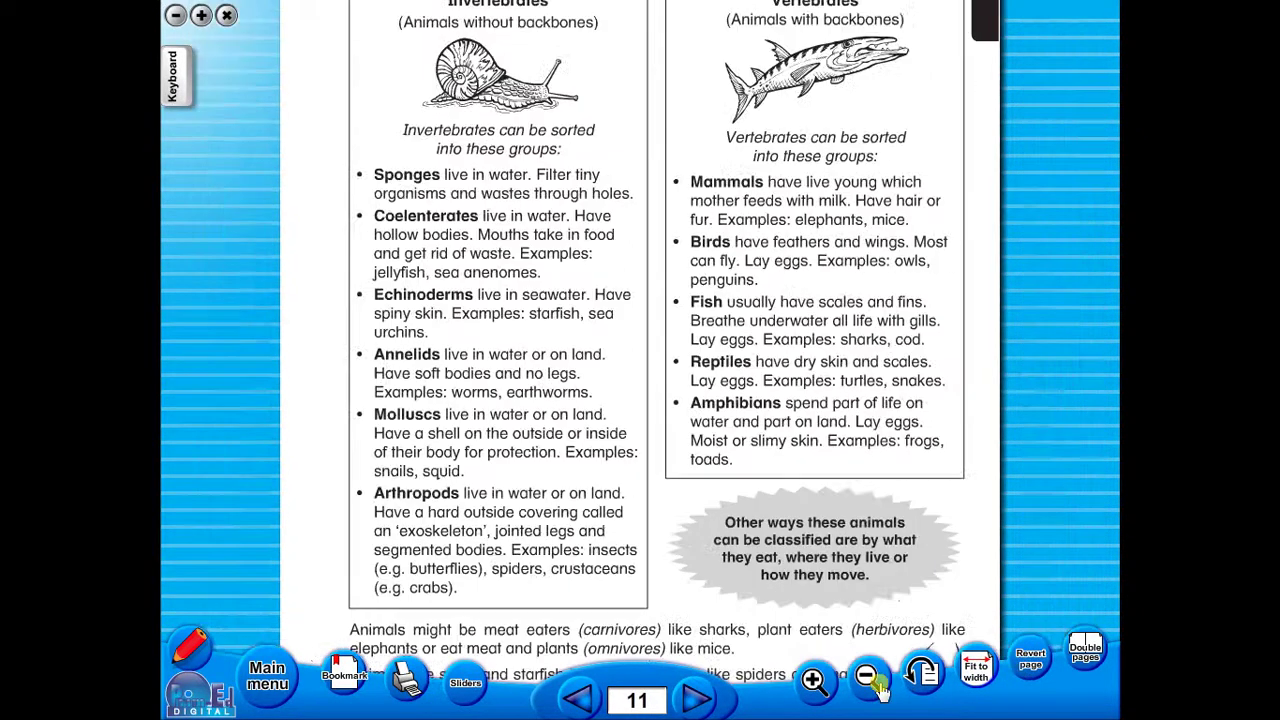
left_click(826, 684)
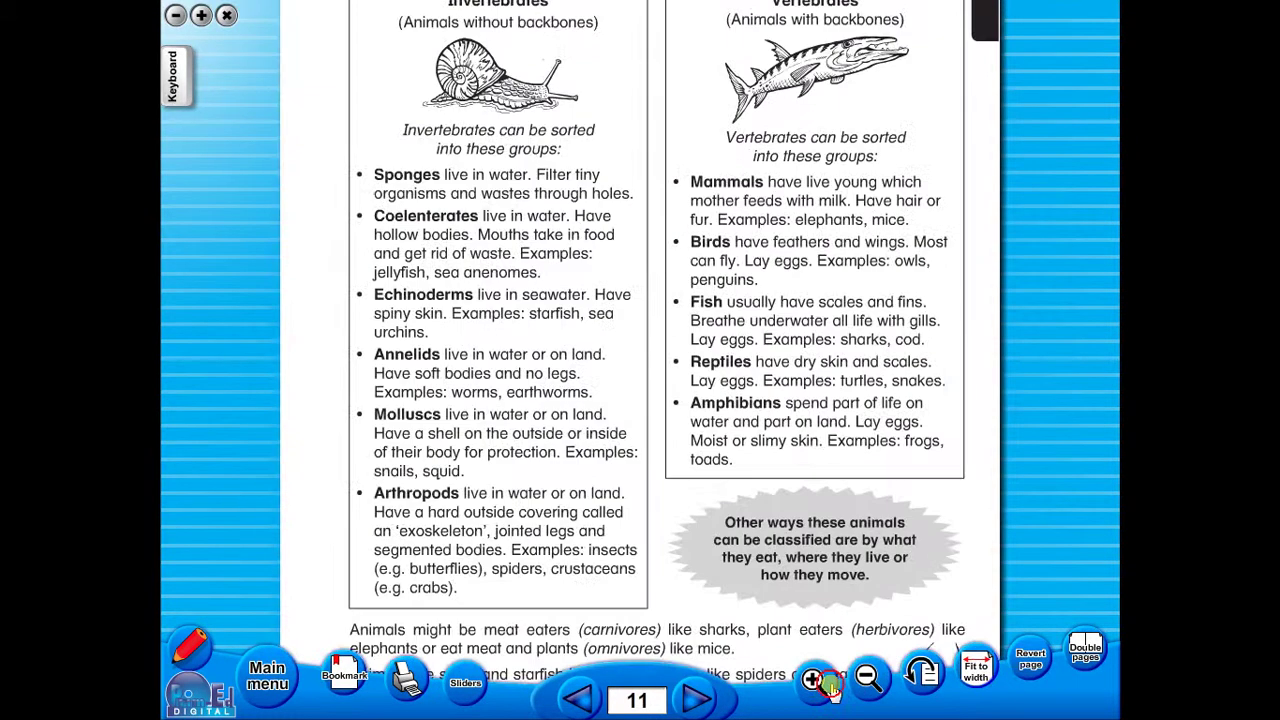
left_click(826, 684)
left_click(868, 678)
left_click(868, 678)
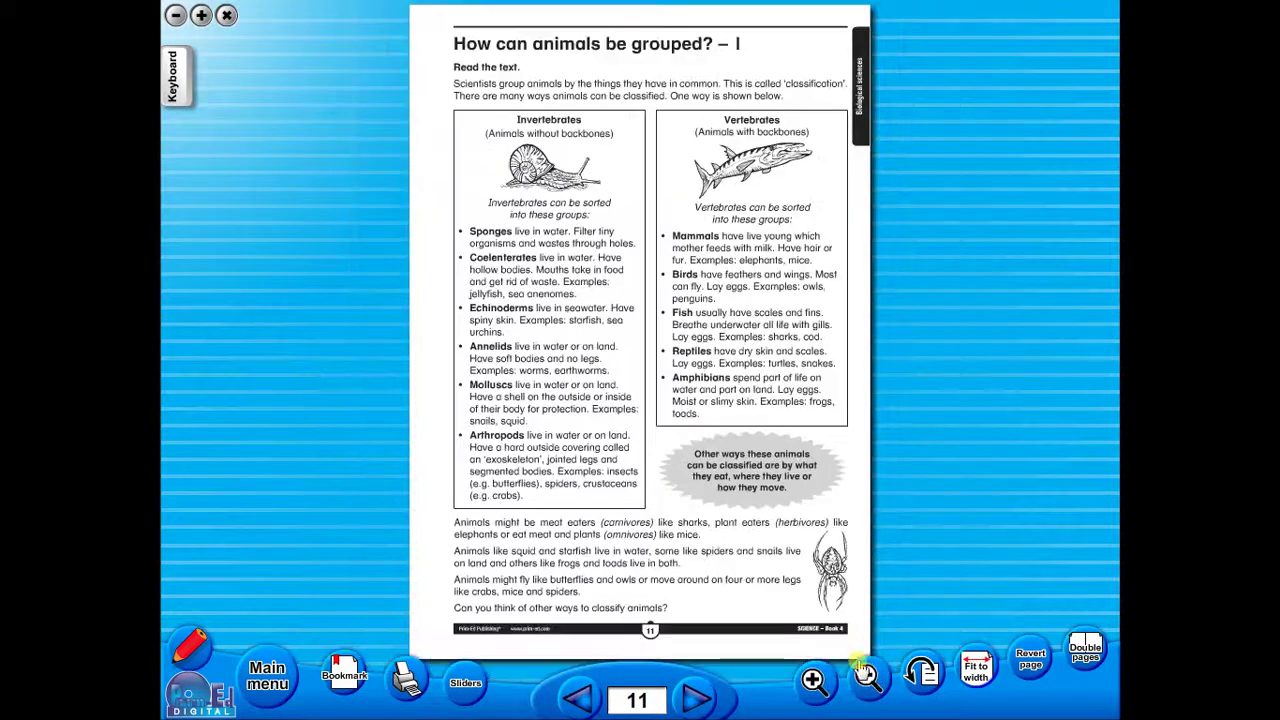
Rotate page 11 a quarter turn at a time until it is upright again
left_click(933, 676)
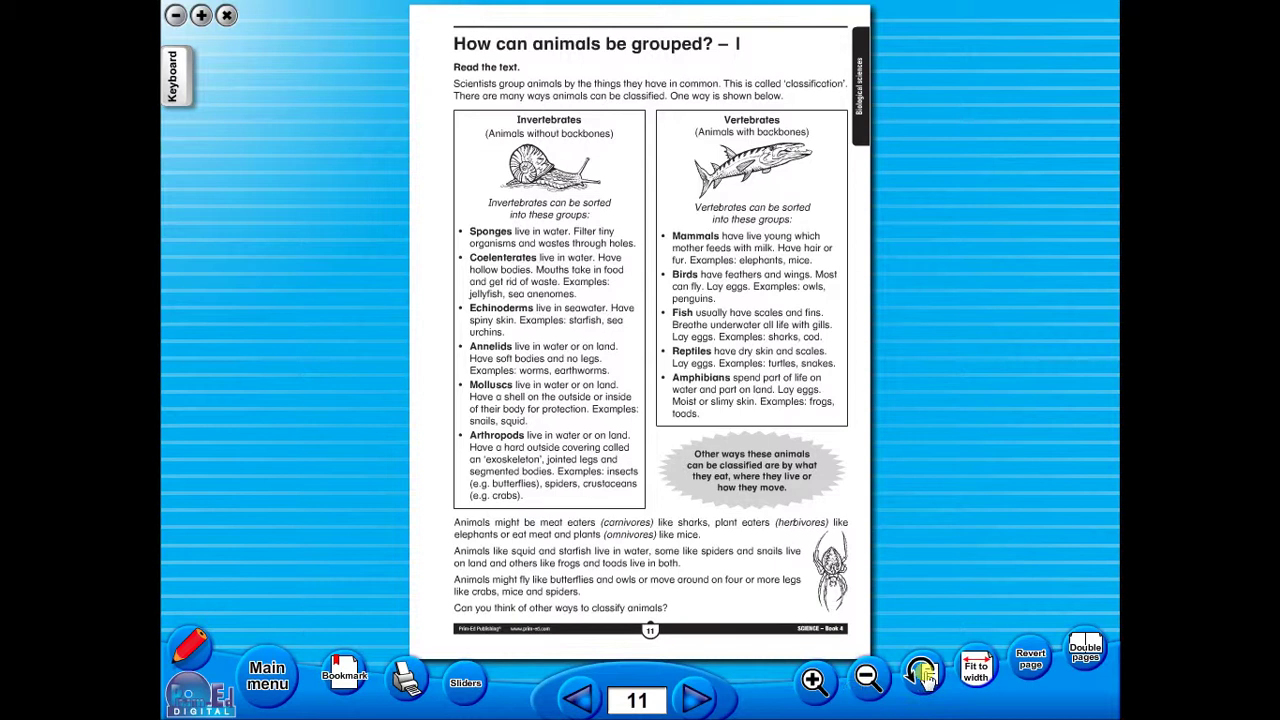
left_click(921, 675)
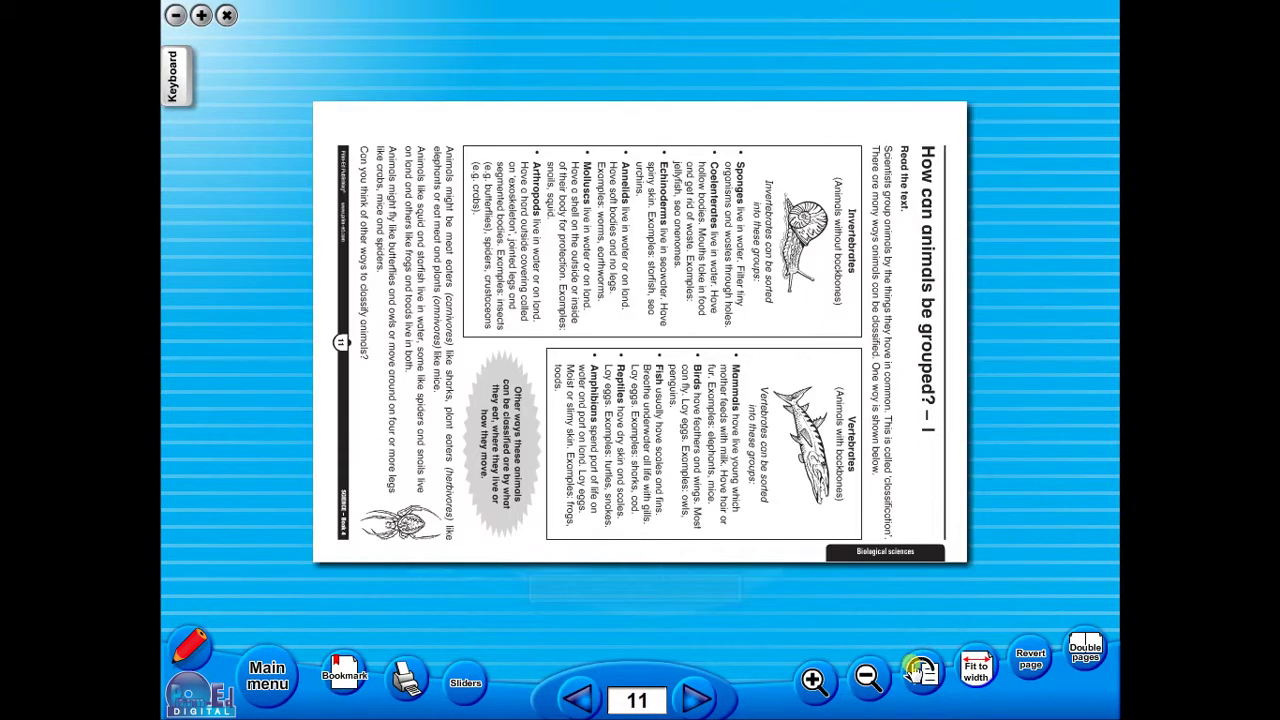
left_click(912, 667)
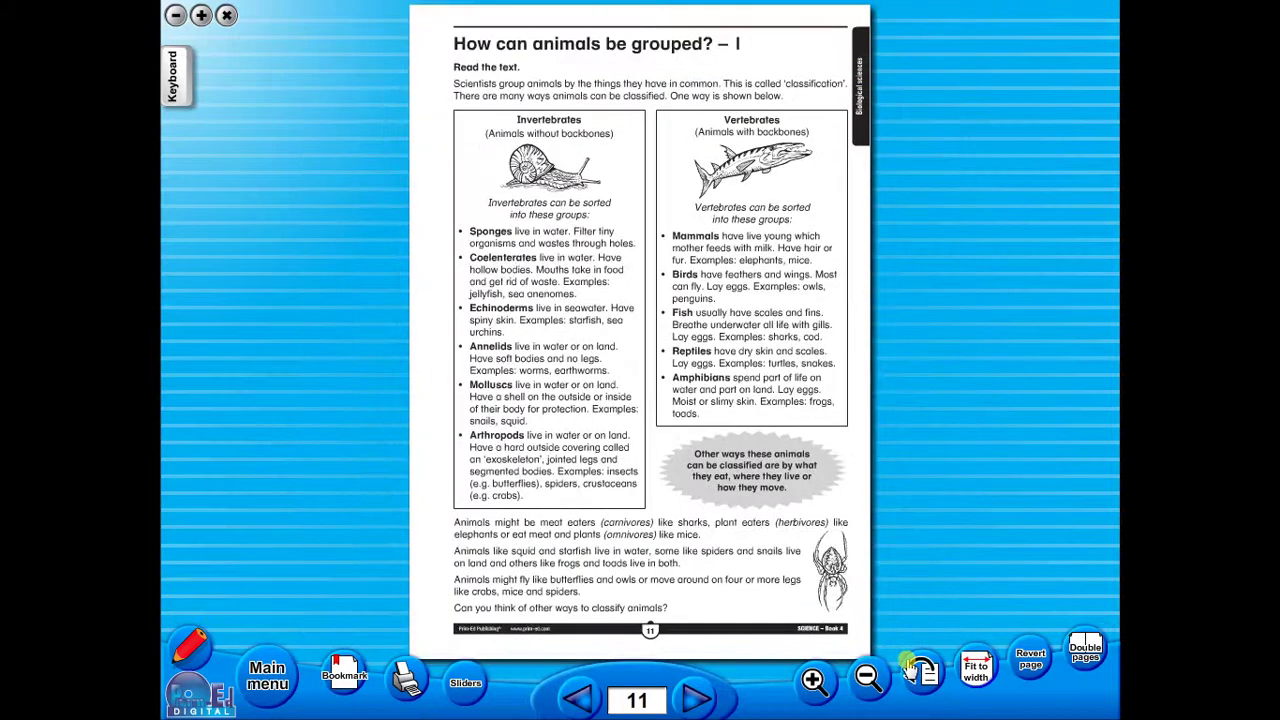
Mask the lower and right parts of page 11 with sliders, then slide them back to uncover it
left_click(466, 690)
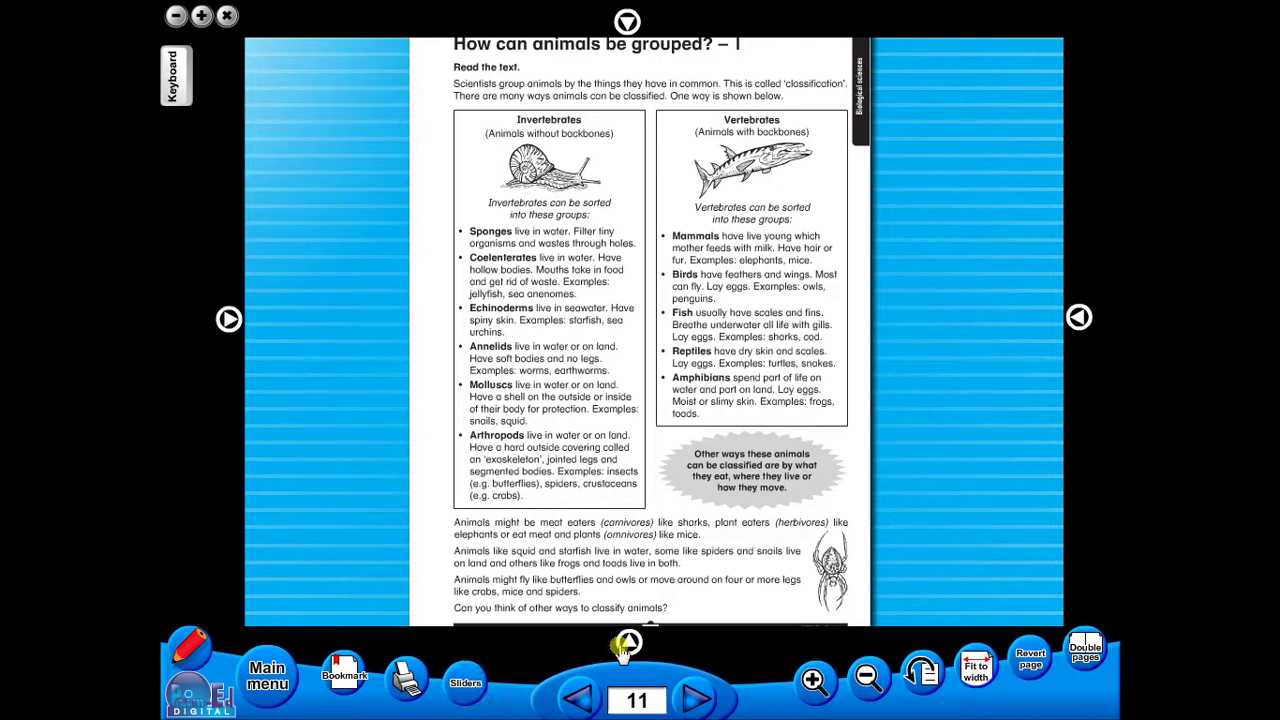
left_click_drag(623, 648, 590, 520)
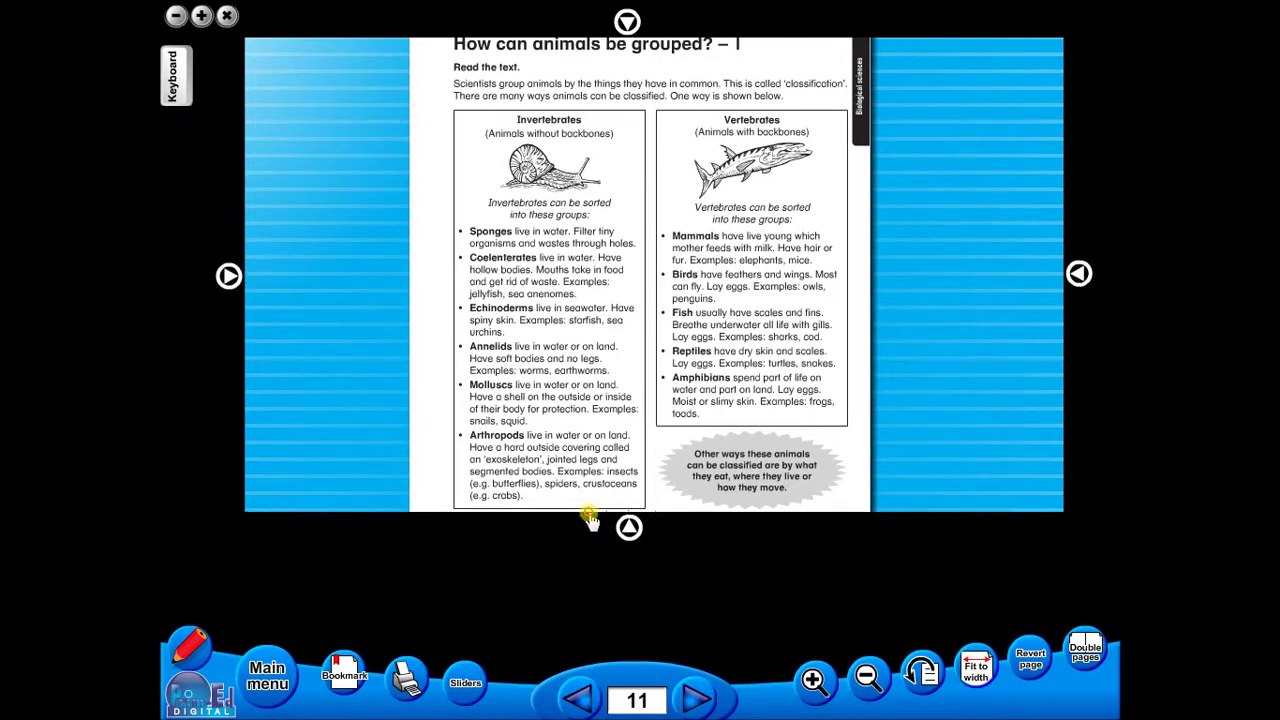
left_click_drag(1082, 274, 651, 278)
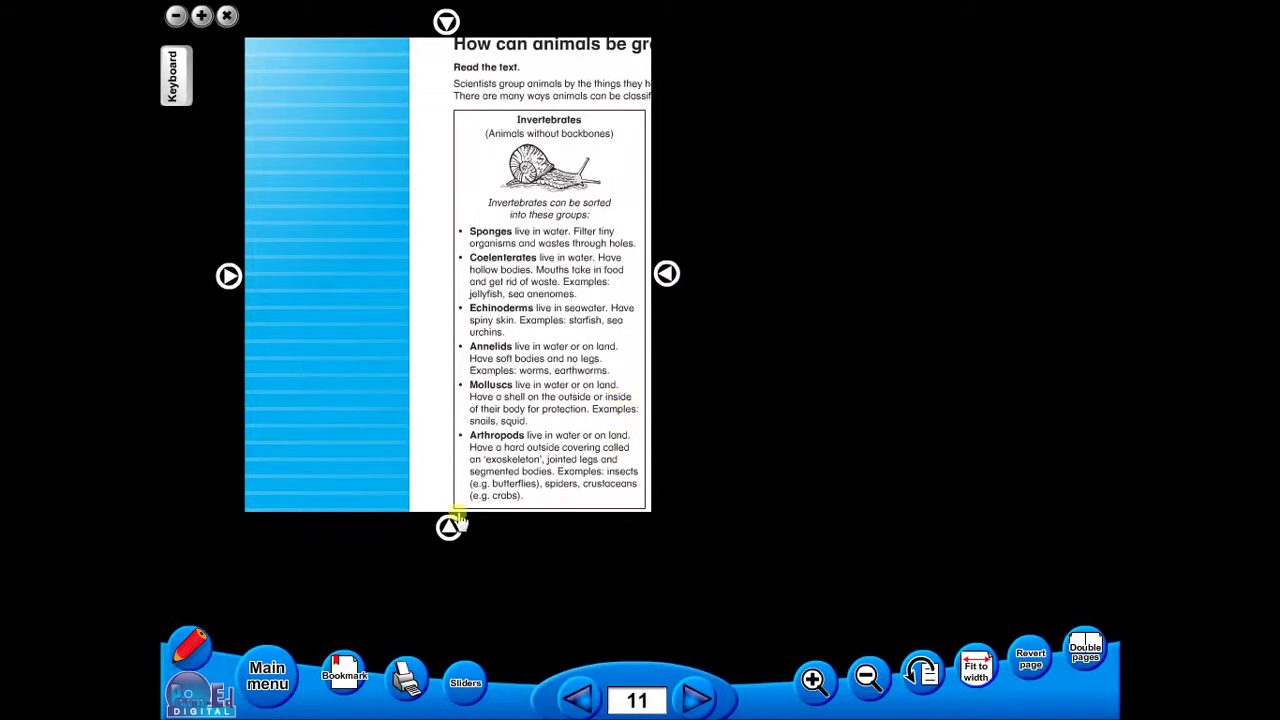
left_click_drag(455, 522, 446, 645)
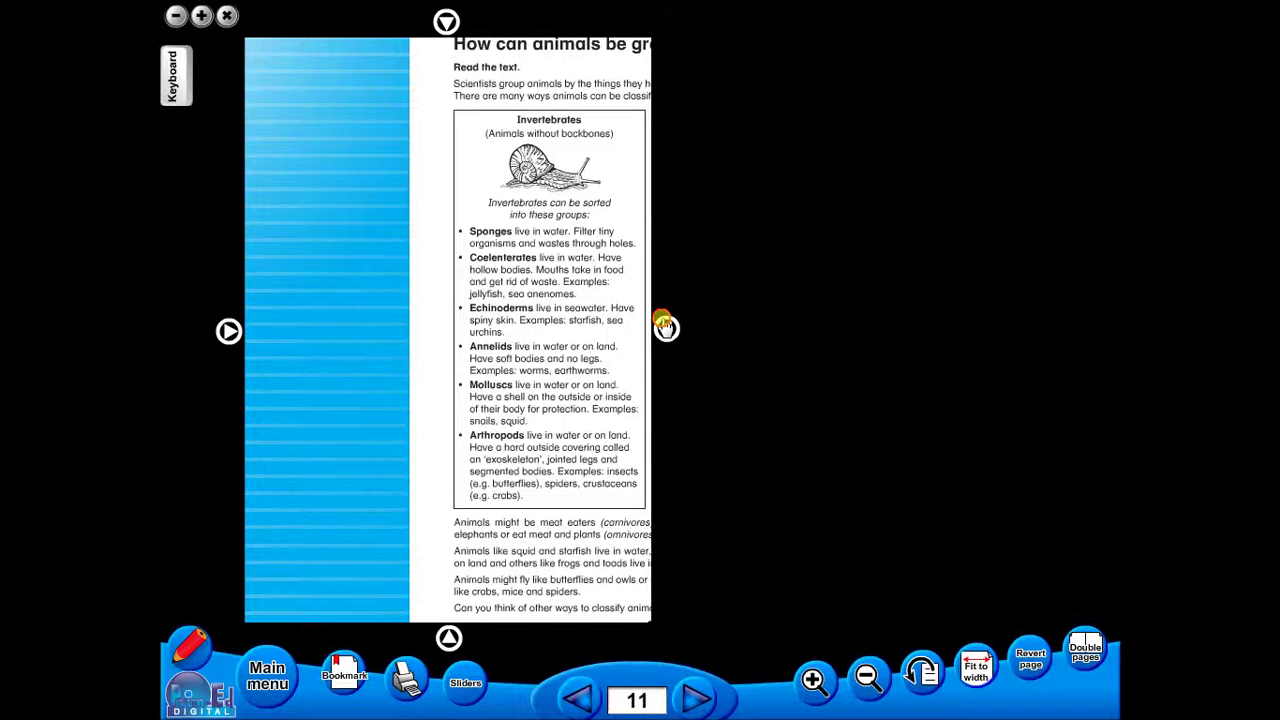
left_click_drag(665, 327, 1192, 328)
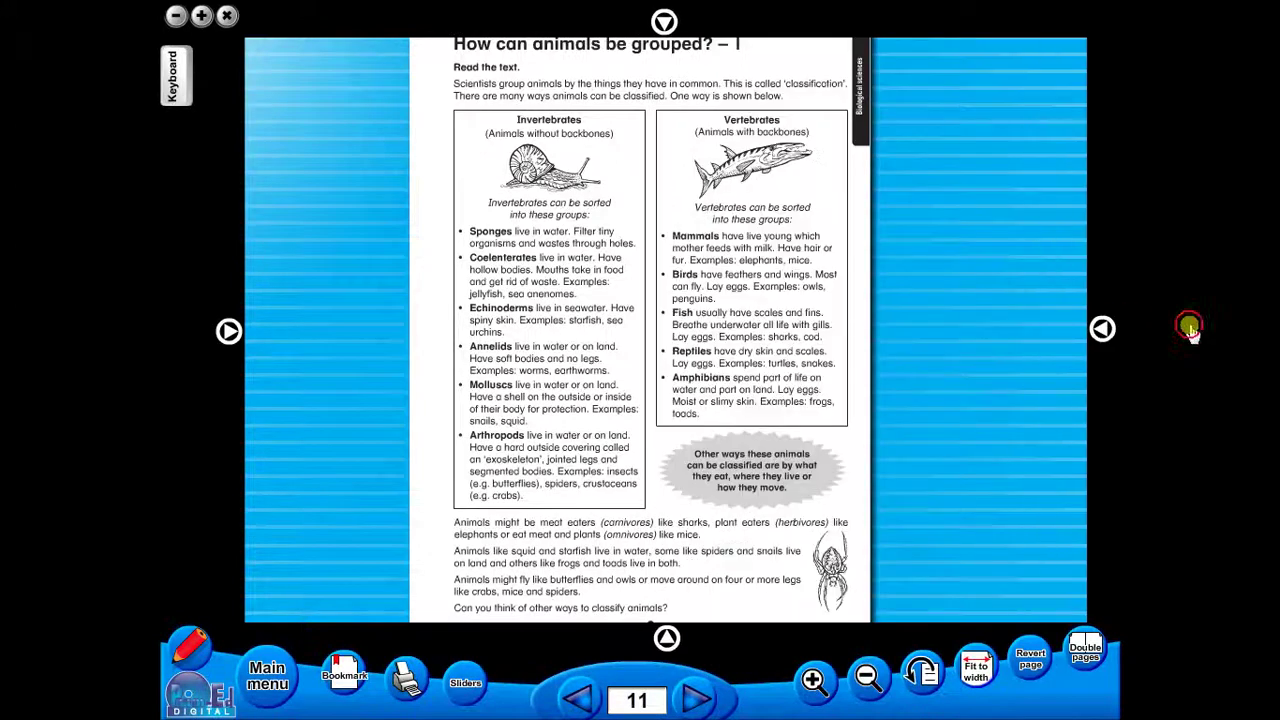
Open and cancel printing, then add a bookmark for page 11
left_click(408, 683)
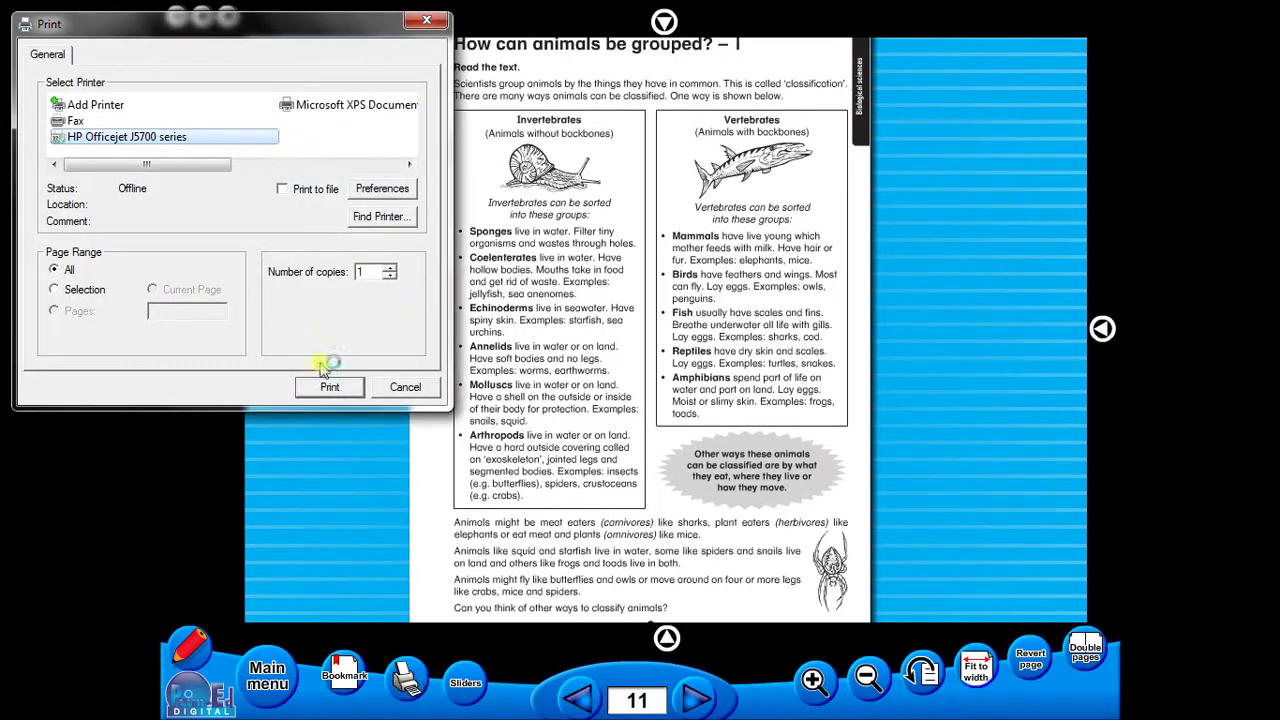
left_click(402, 387)
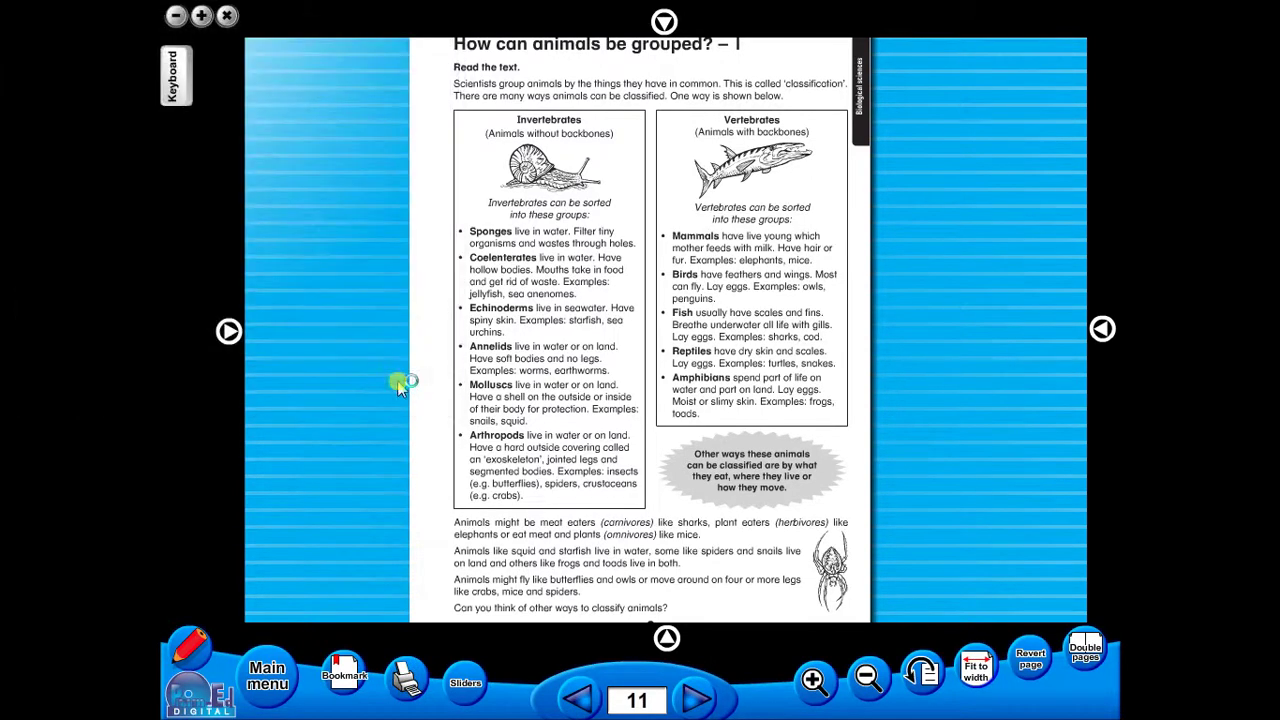
left_click(342, 665)
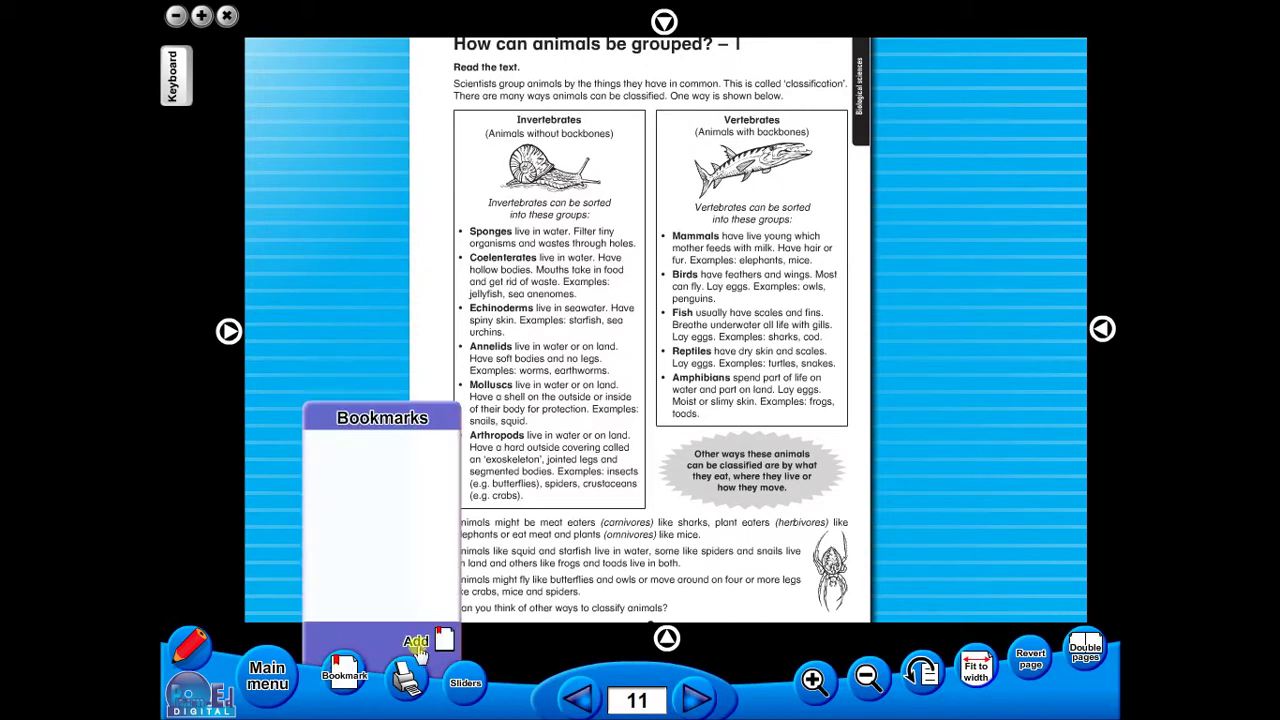
left_click(416, 643)
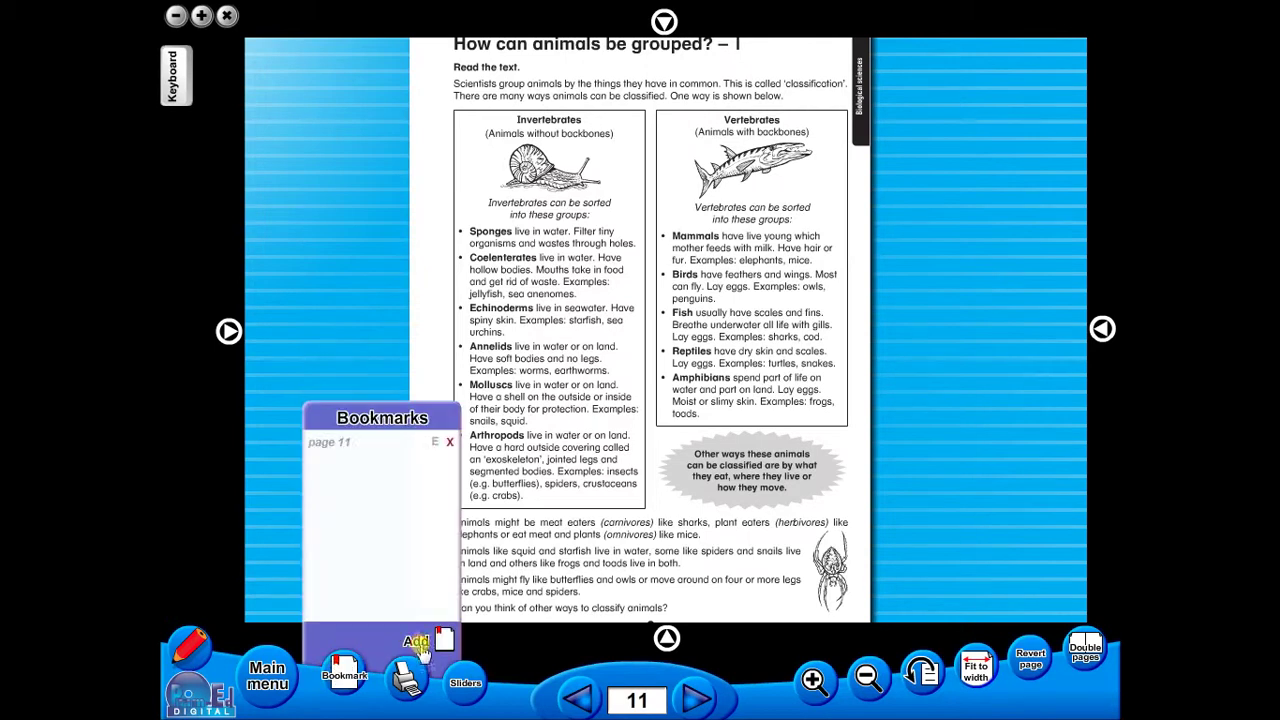
Go to page 14, then return to page 11 through its bookmark
left_click(679, 699)
left_click(348, 670)
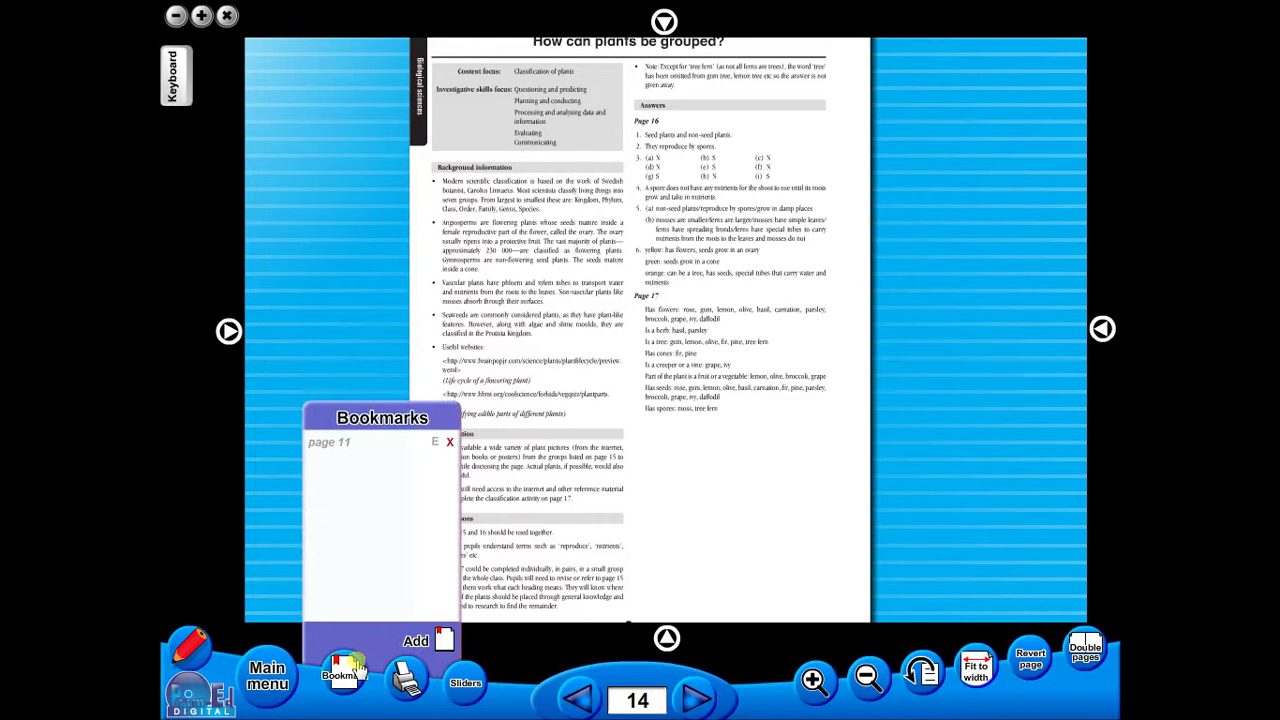
left_click(320, 448)
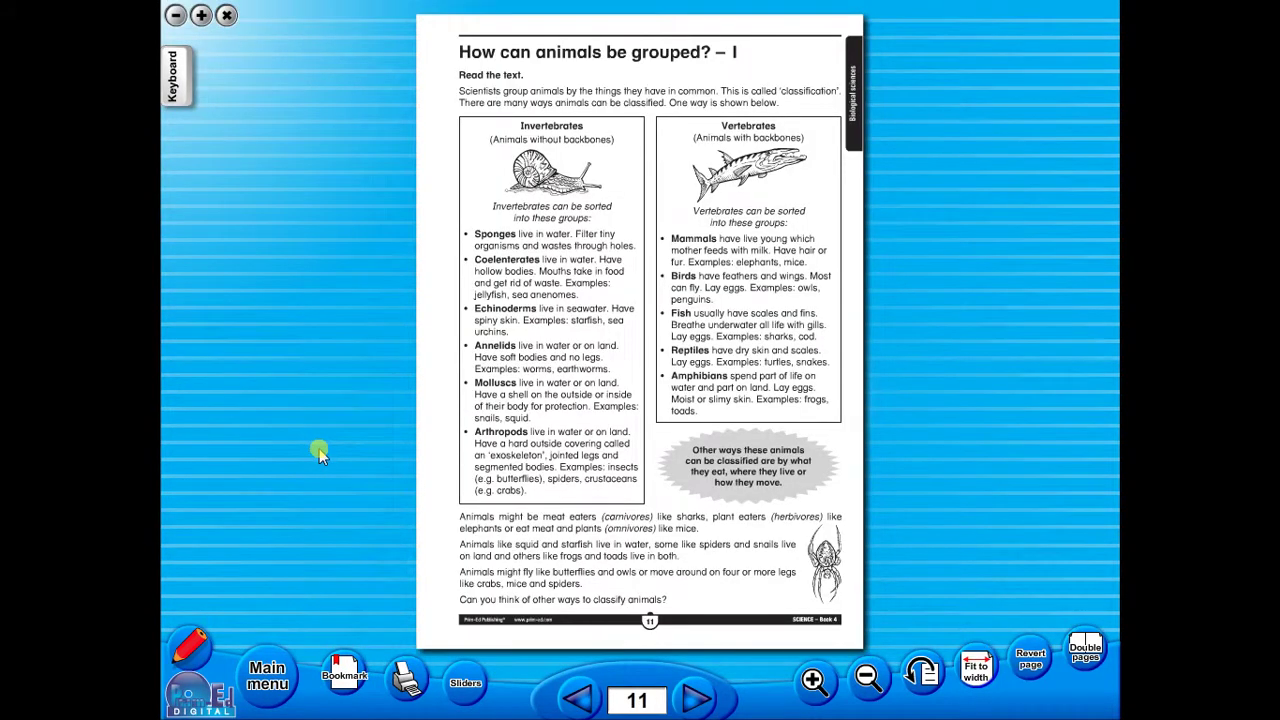
Try the pen, highlighter, shape and text tools, then choose red as the annotation colour
left_click(190, 645)
left_click(193, 567)
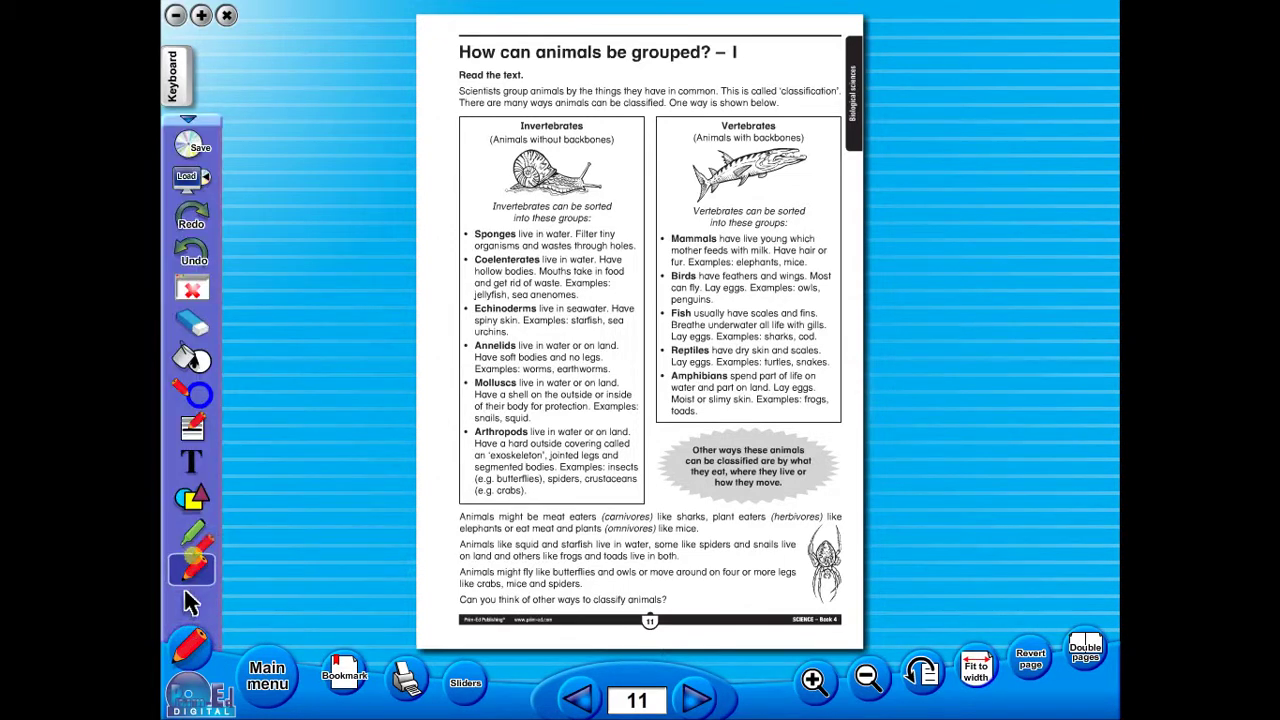
left_click(193, 533)
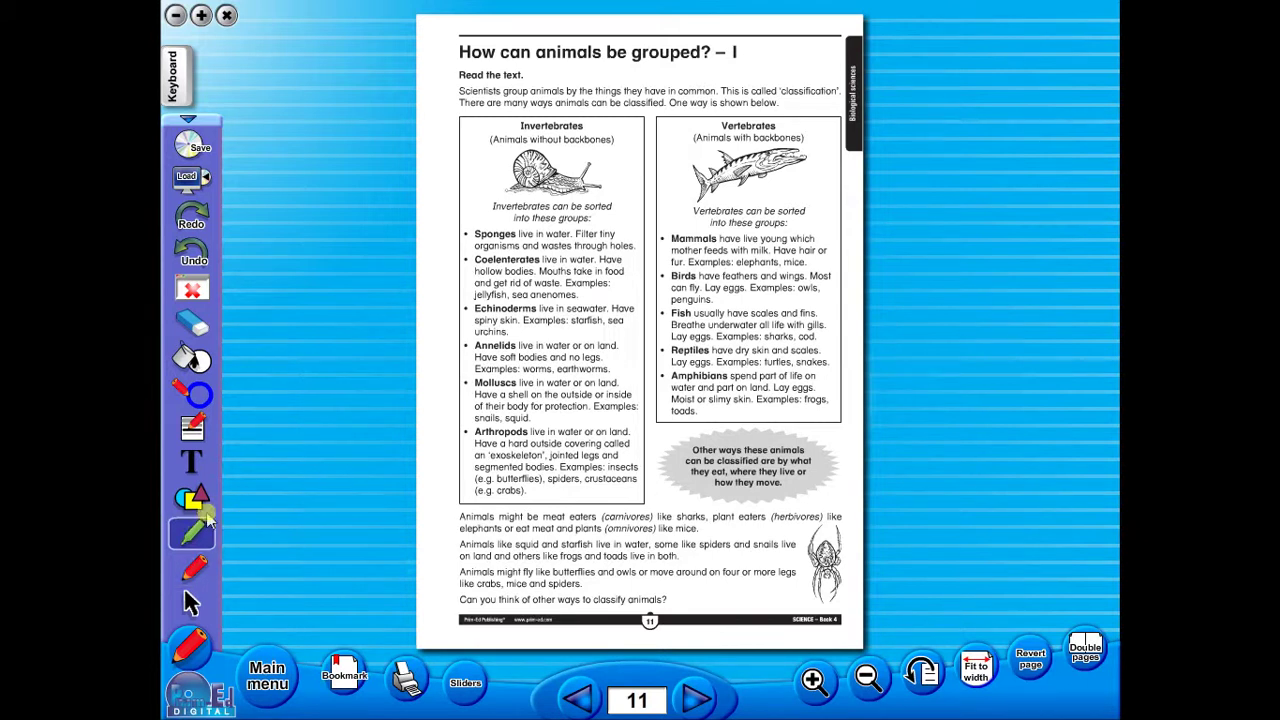
left_click(196, 497)
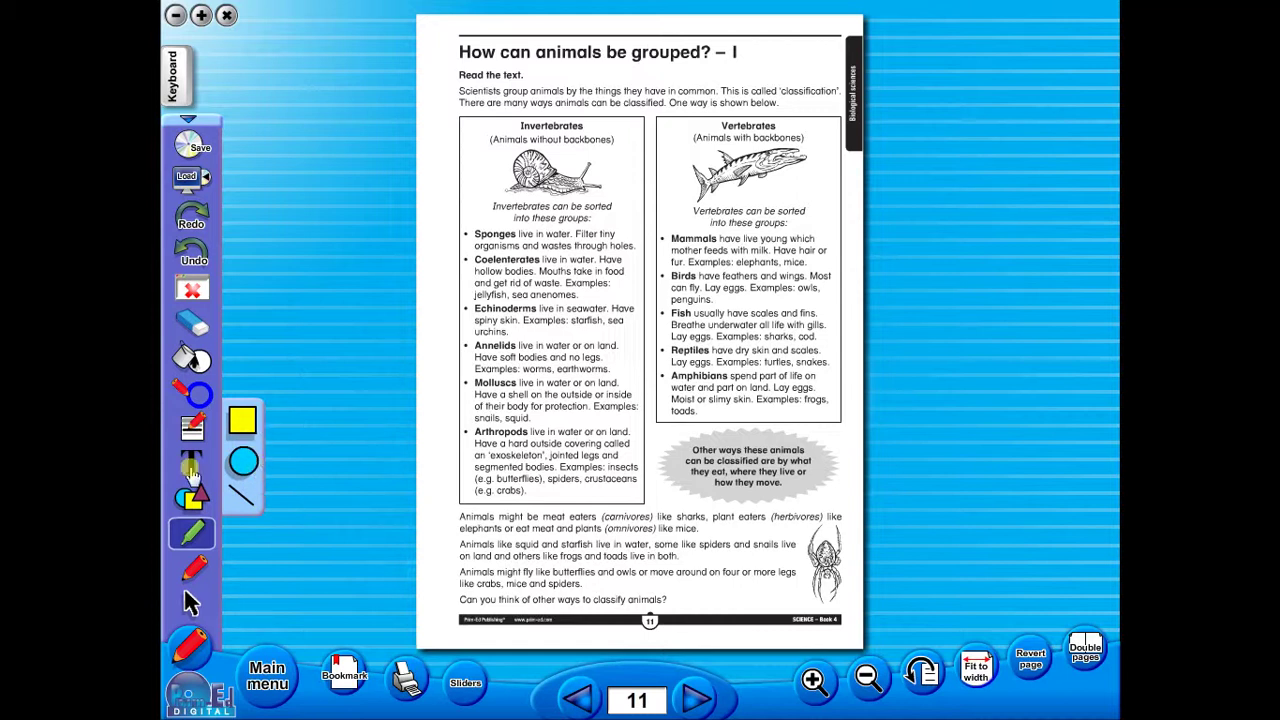
key("t")
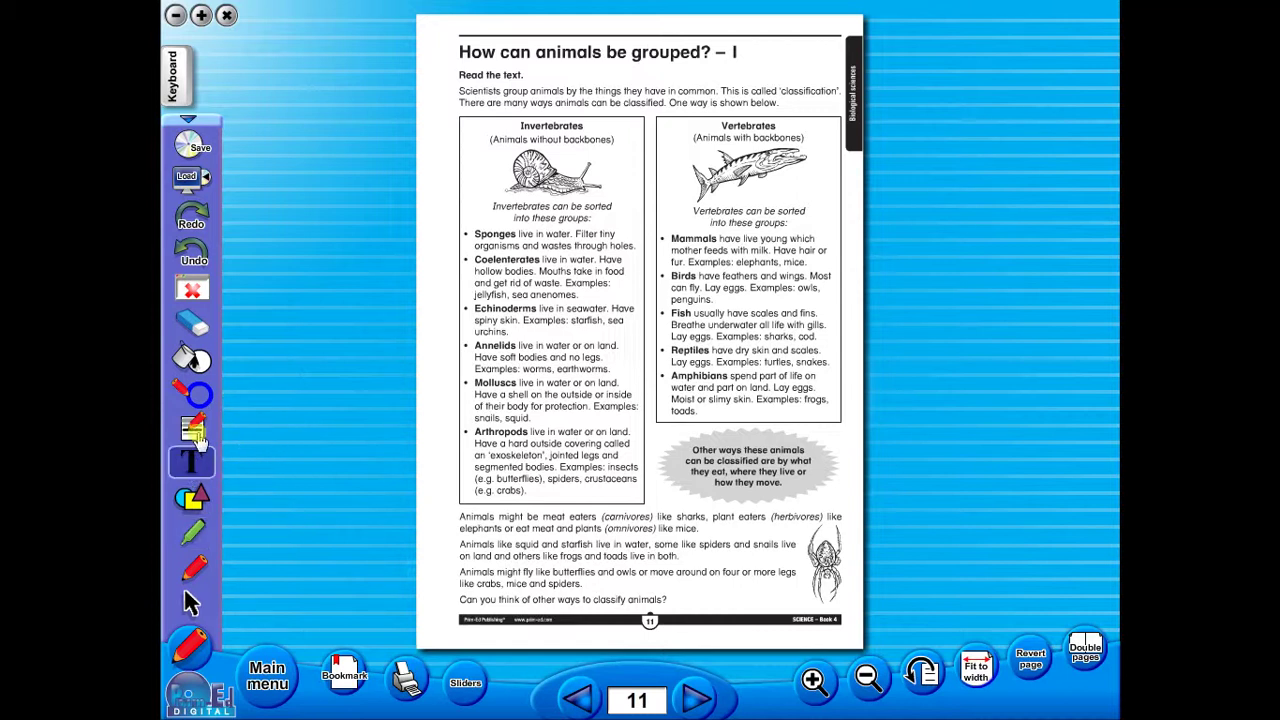
left_click(192, 428)
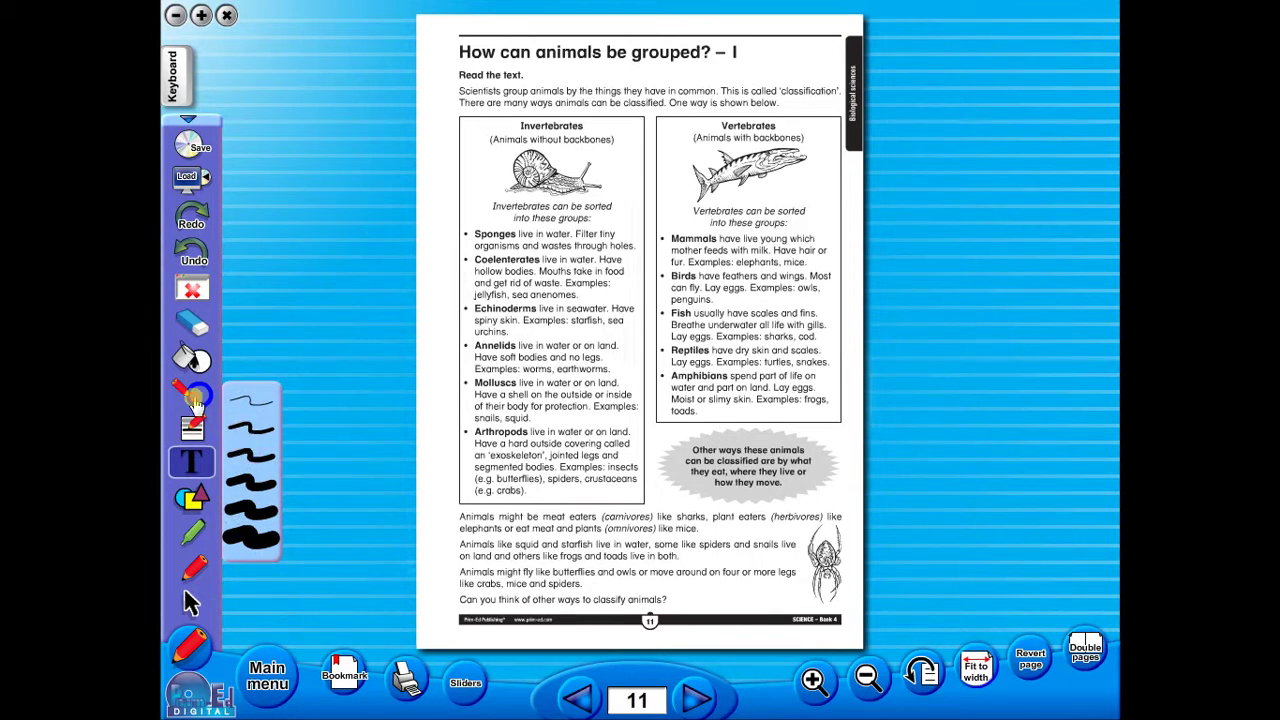
left_click(195, 398)
left_click(262, 196)
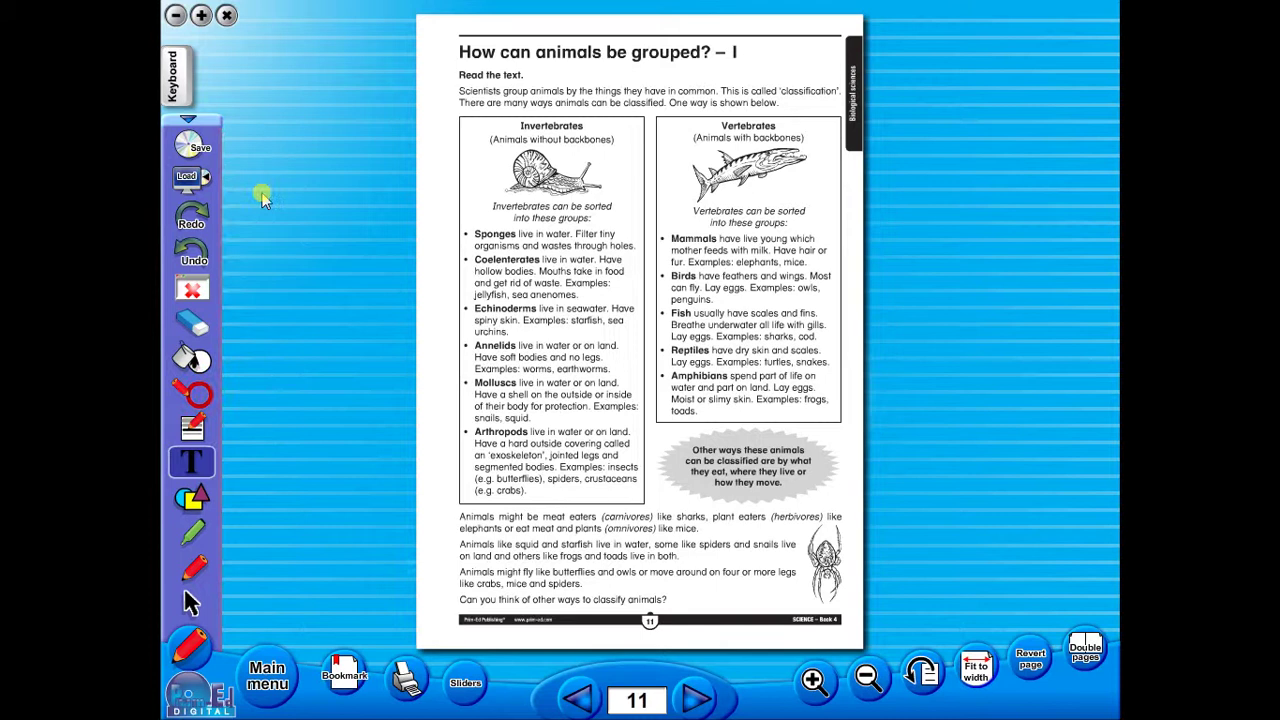
Highlight 'Read the text.' and the sentence about how scientists group animals
left_click(193, 530)
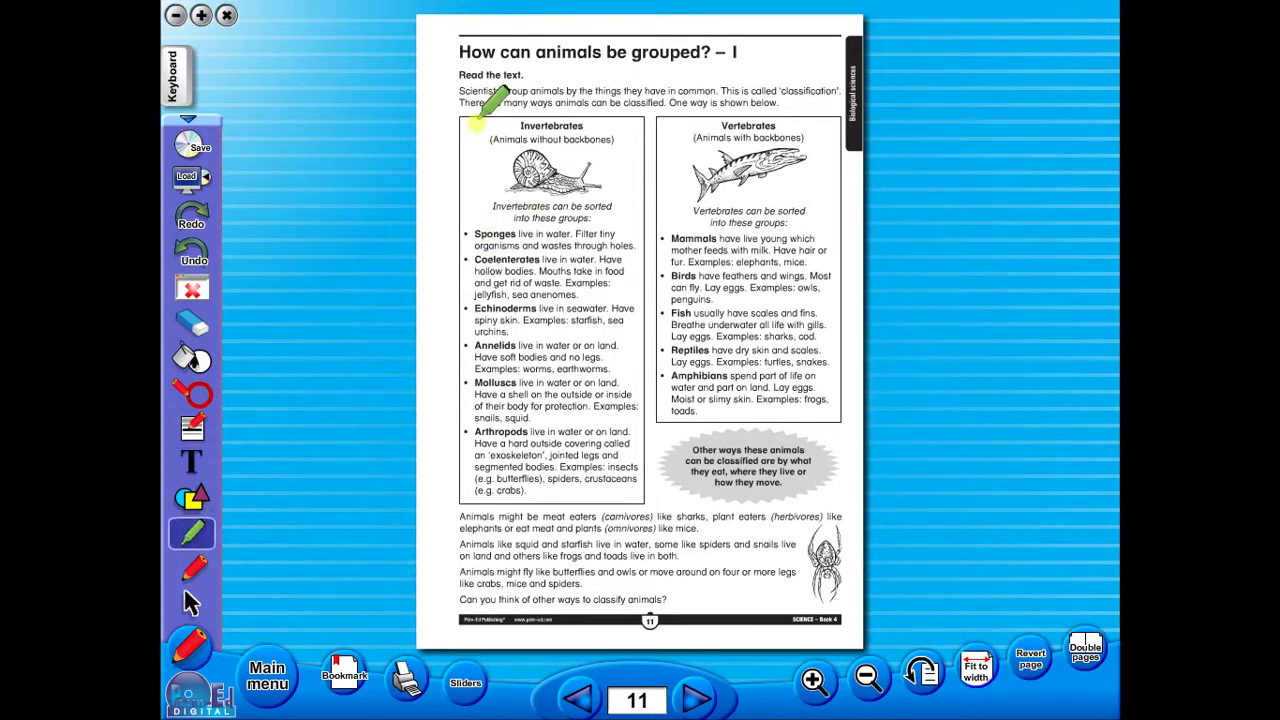
left_click_drag(450, 76, 526, 72)
mouse_move(452, 96)
left_mouse_down()
mouse_move(688, 93)
mouse_move(446, 95)
left_mouse_up()
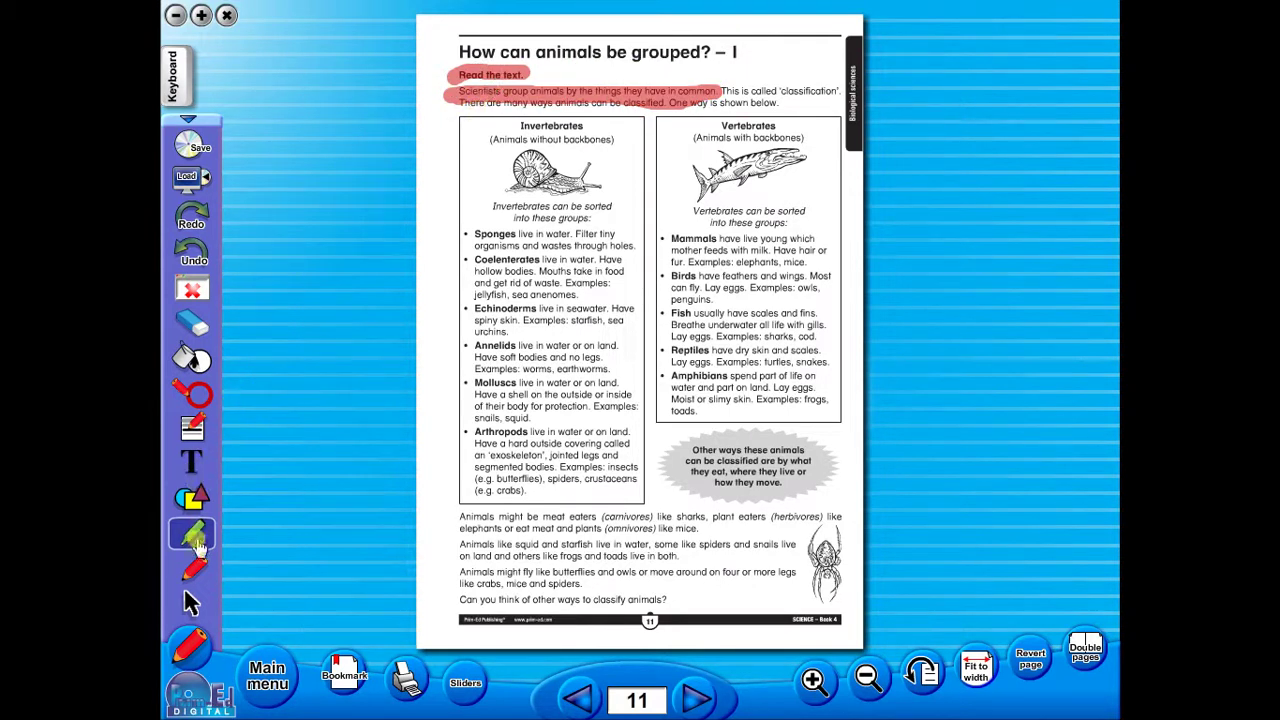
With a thin red pen, underline the Invertebrates heading and the word Sponges
left_click(197, 570)
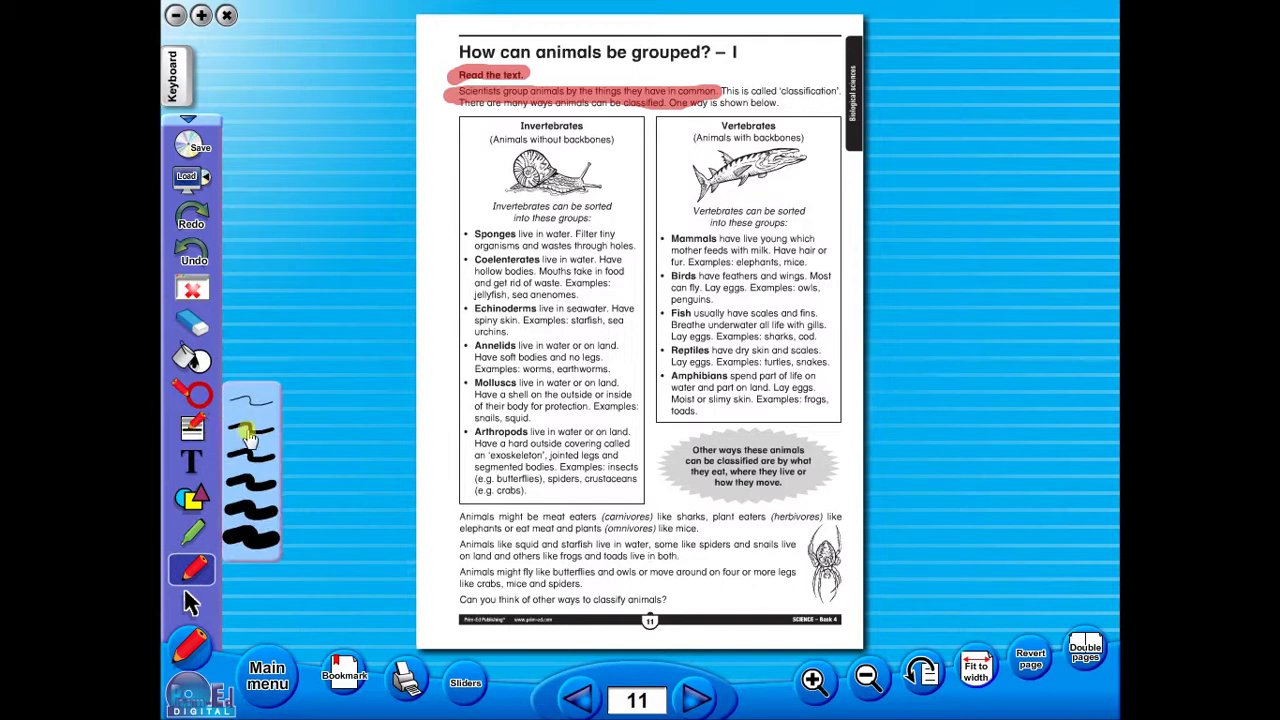
left_click(250, 430)
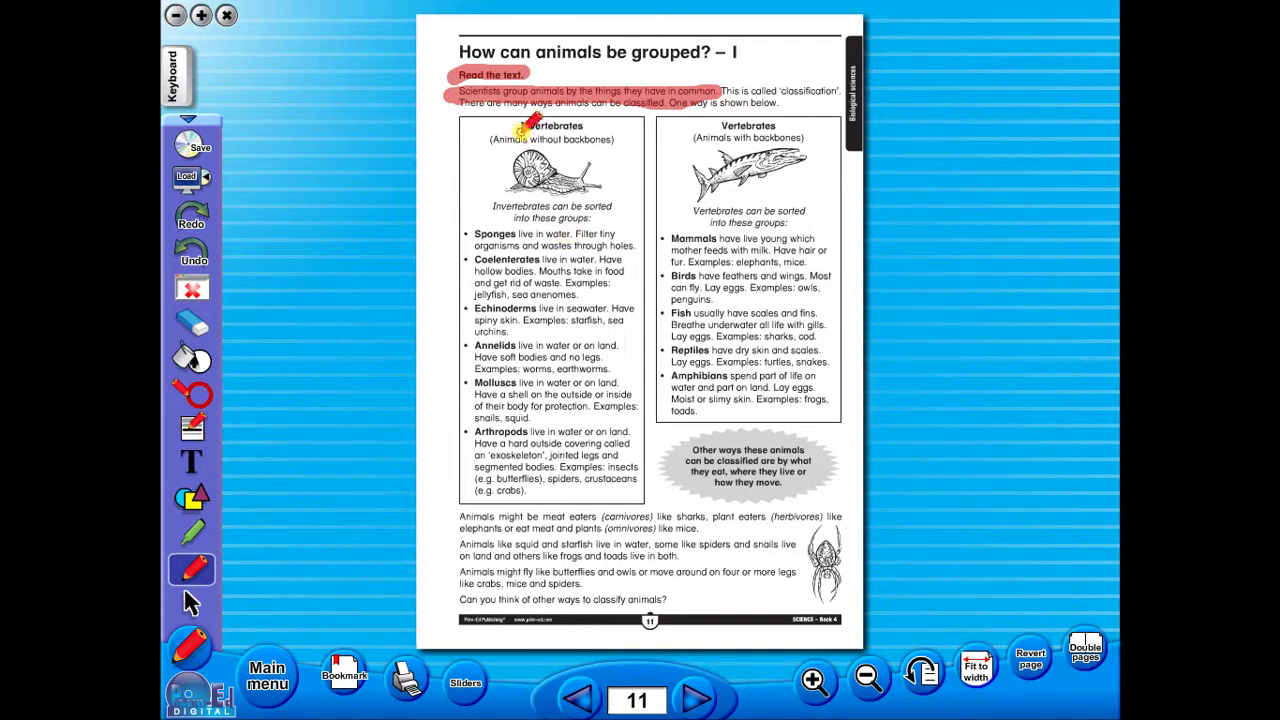
left_click_drag(519, 133, 583, 133)
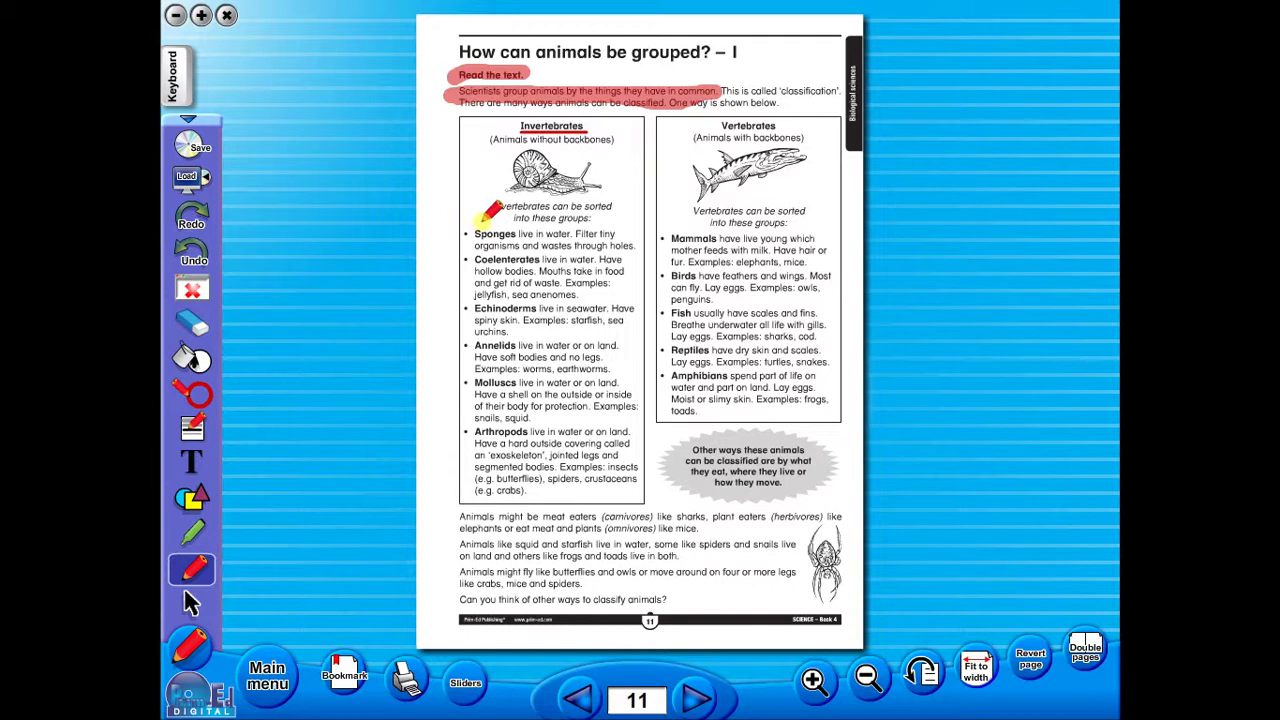
left_click_drag(474, 240, 508, 242)
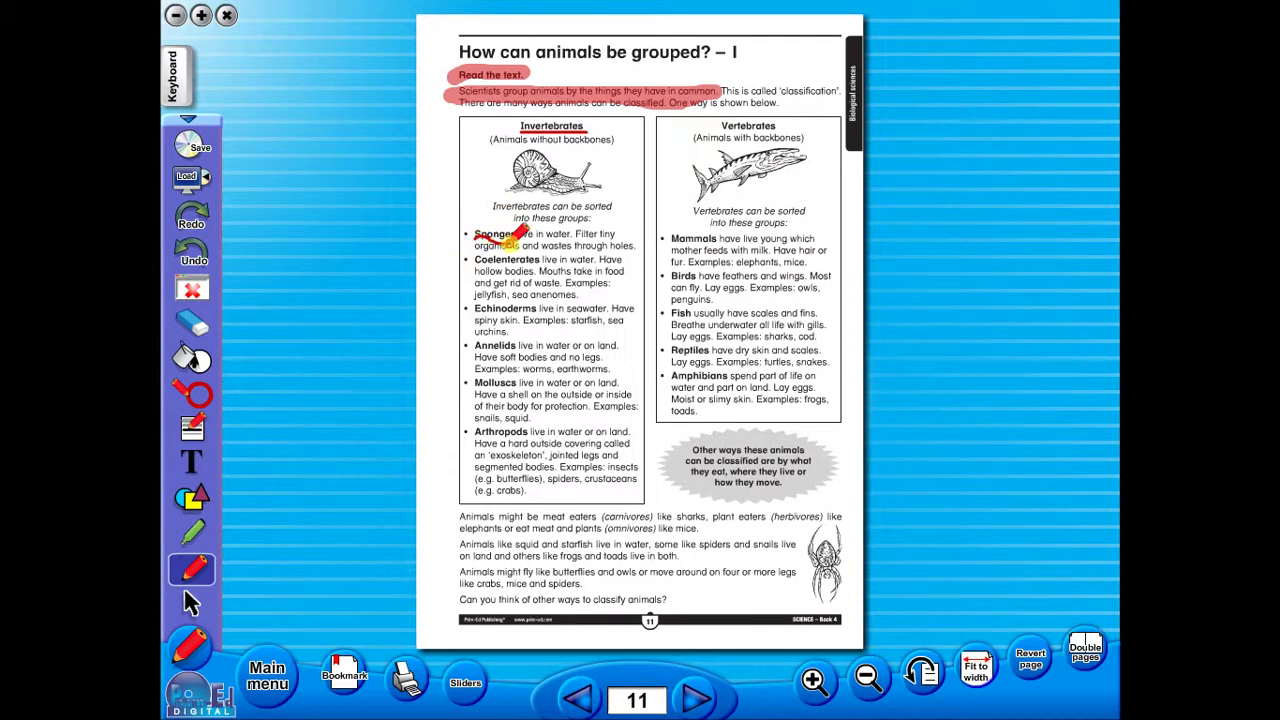
Undo and redo the marks, then erase the Sponges underline and the Scientists sentence highlight
left_click(204, 245)
left_click(192, 214)
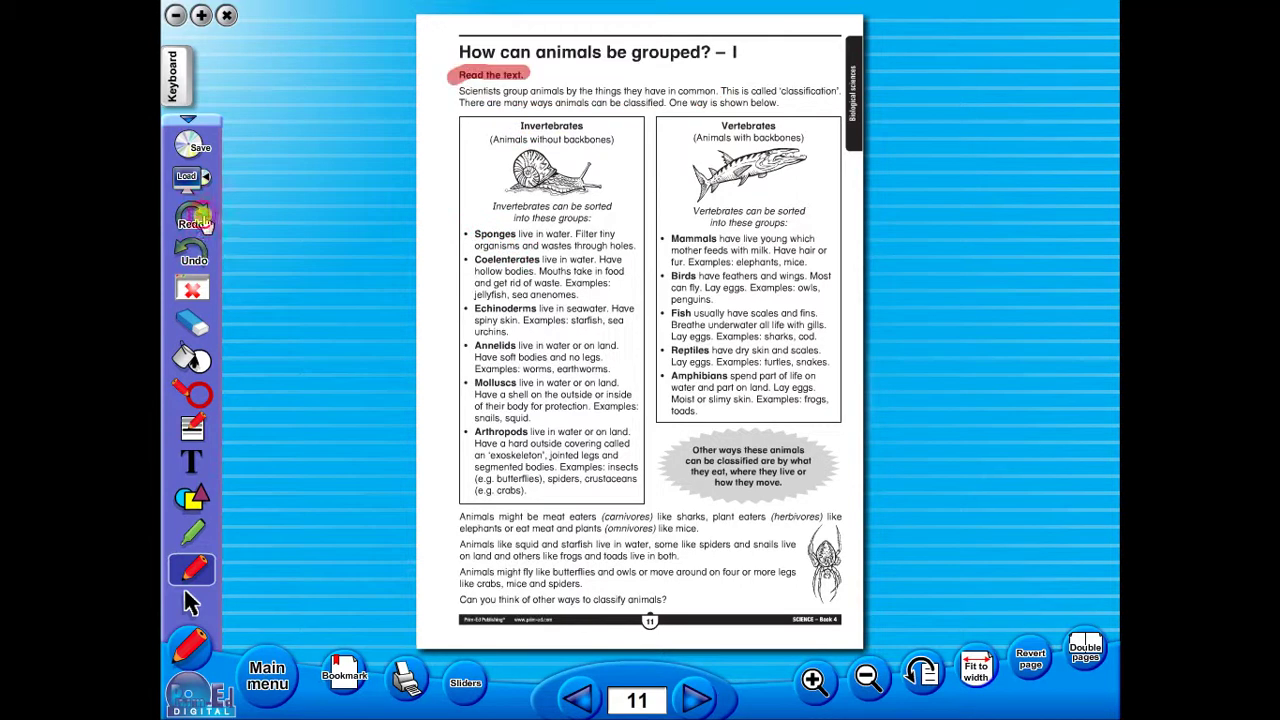
left_click(192, 214)
left_click(192, 214)
left_click(192, 320)
left_click_drag(478, 236, 468, 231)
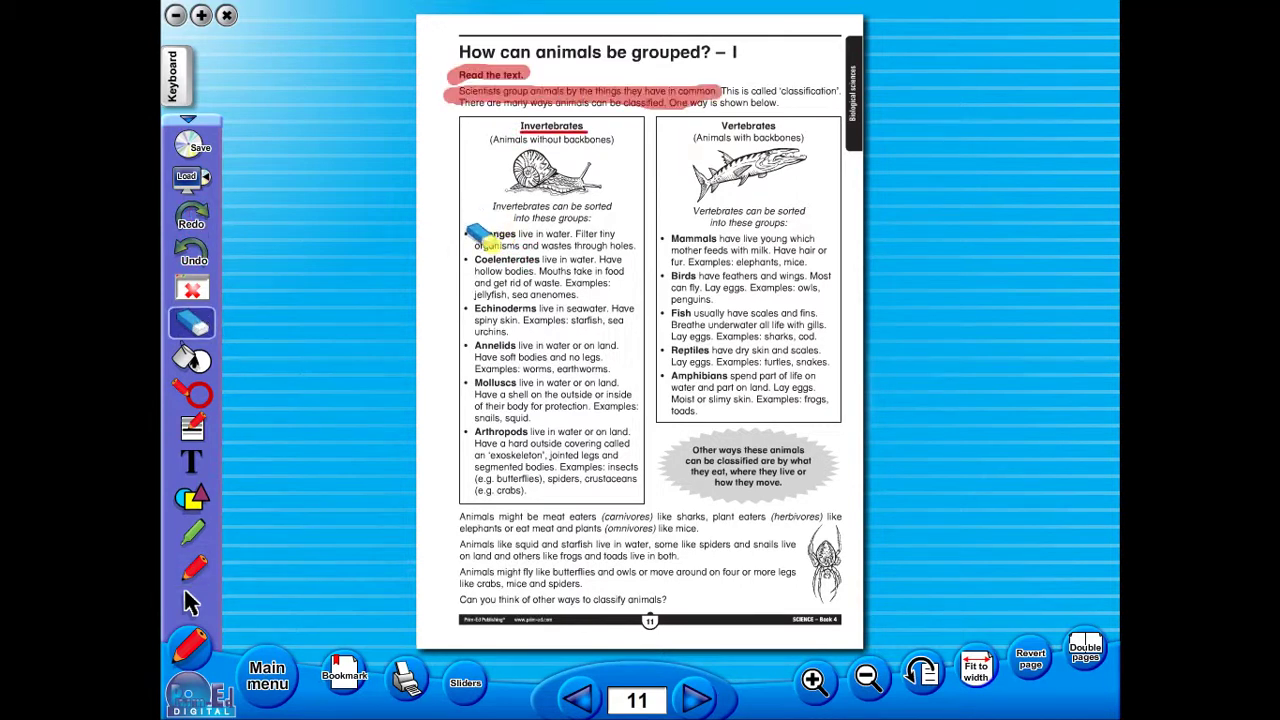
left_click(497, 92)
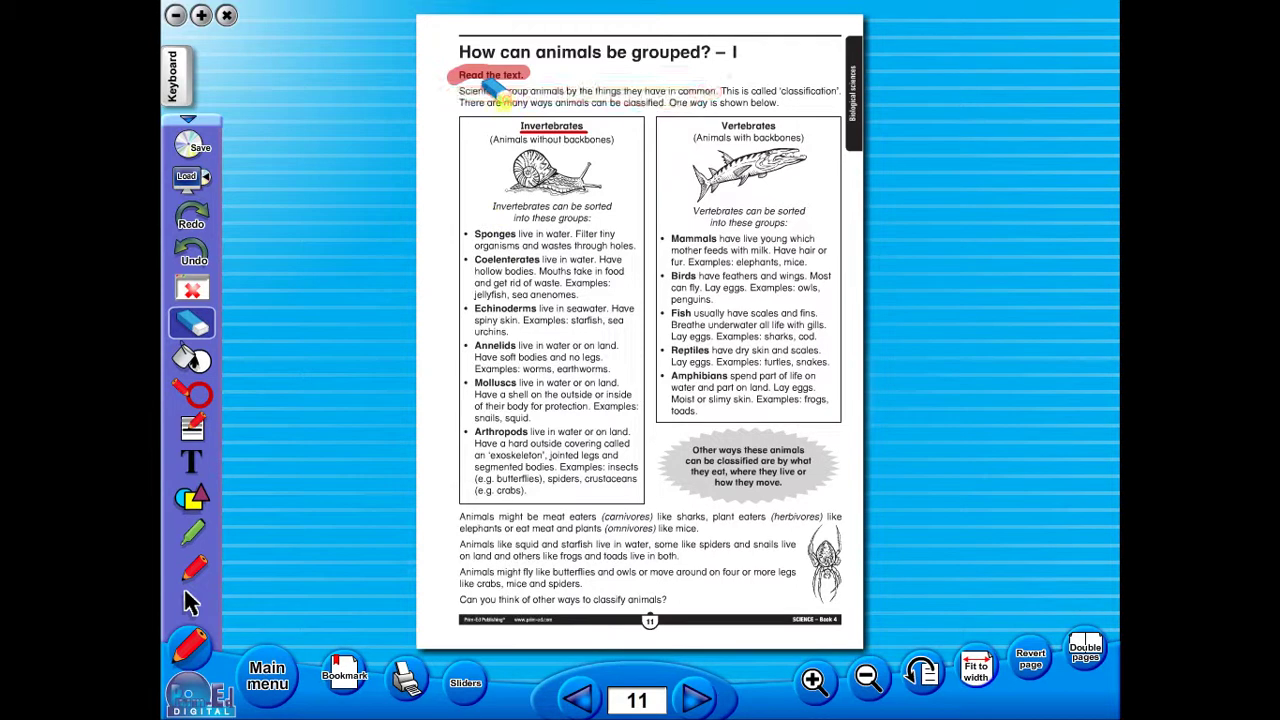
Draw a text box just below the page 11 title for the 'additional info' note
left_click(192, 460)
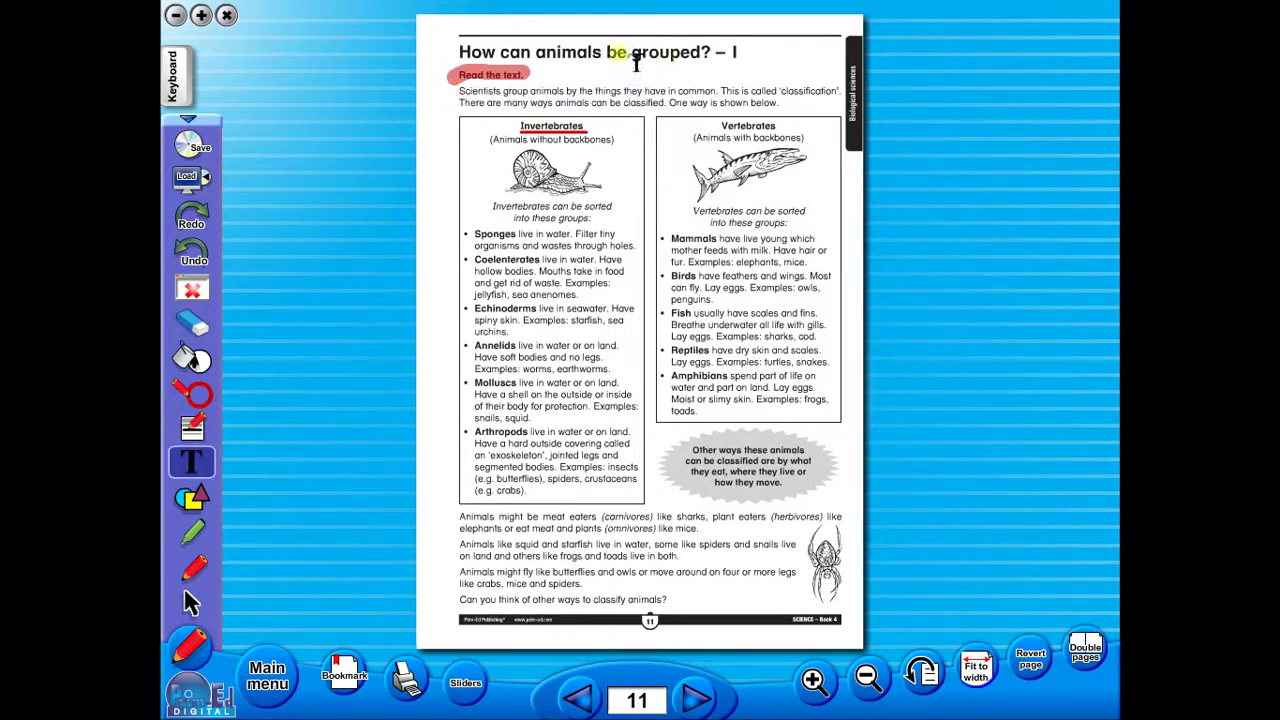
left_click_drag(617, 62, 737, 88)
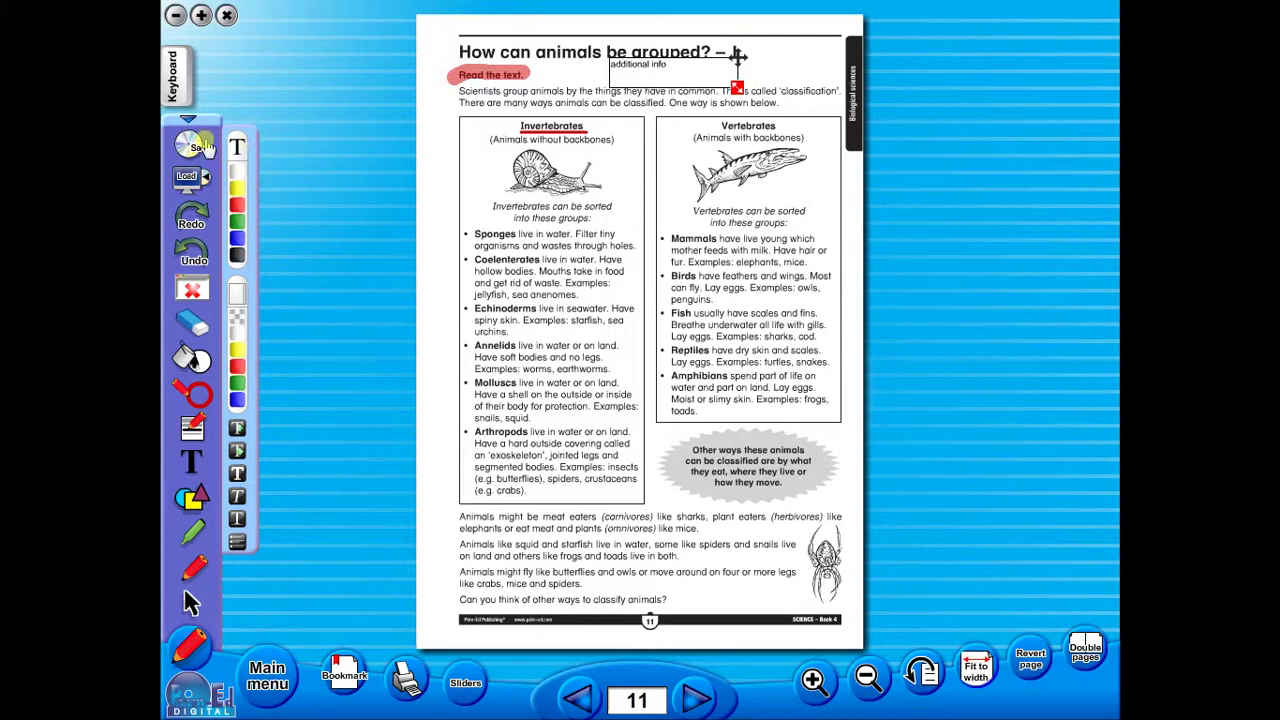
left_click(198, 145)
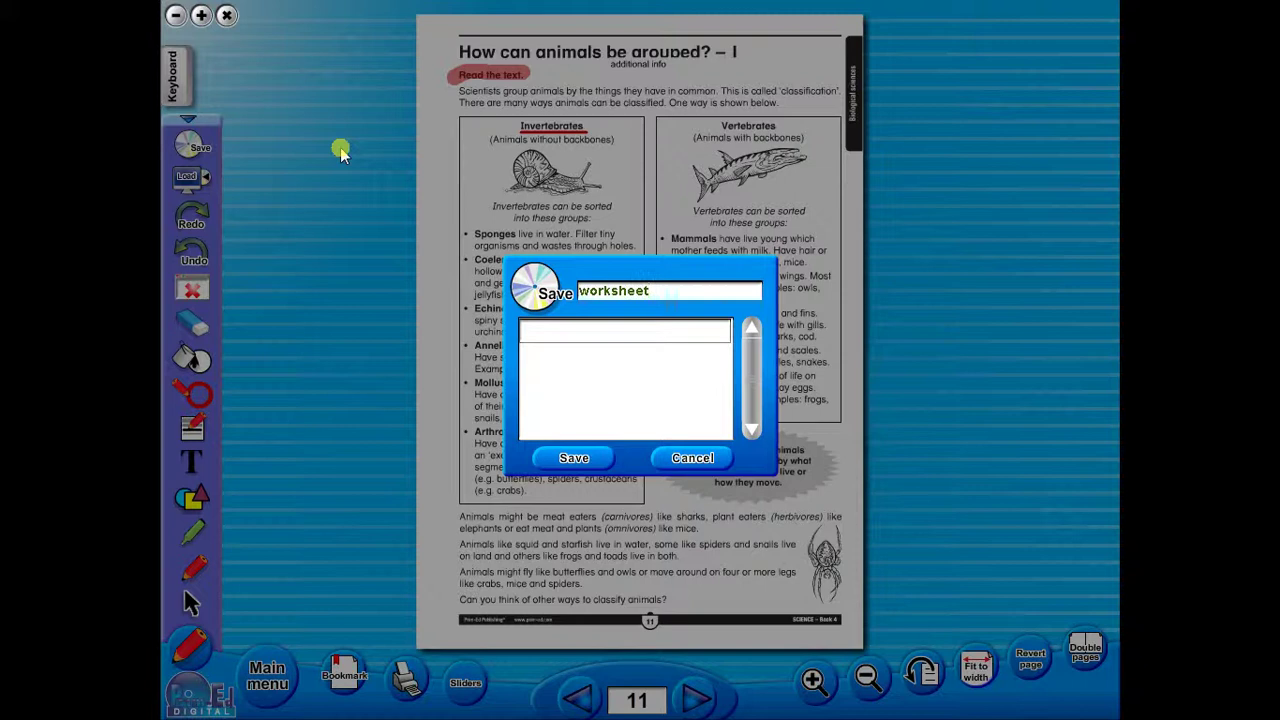
left_click(693, 459)
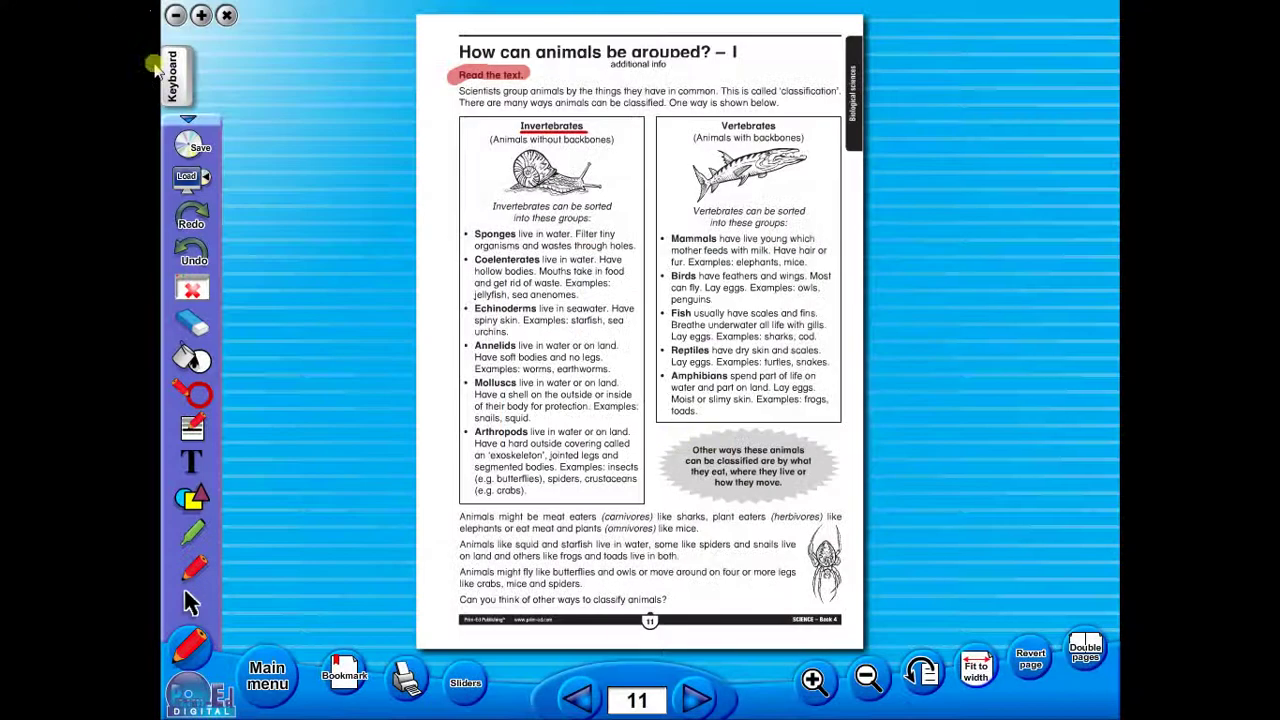
Append '/info' to the title text box with the on-screen keyboard, then close the keyboard
left_click(177, 72)
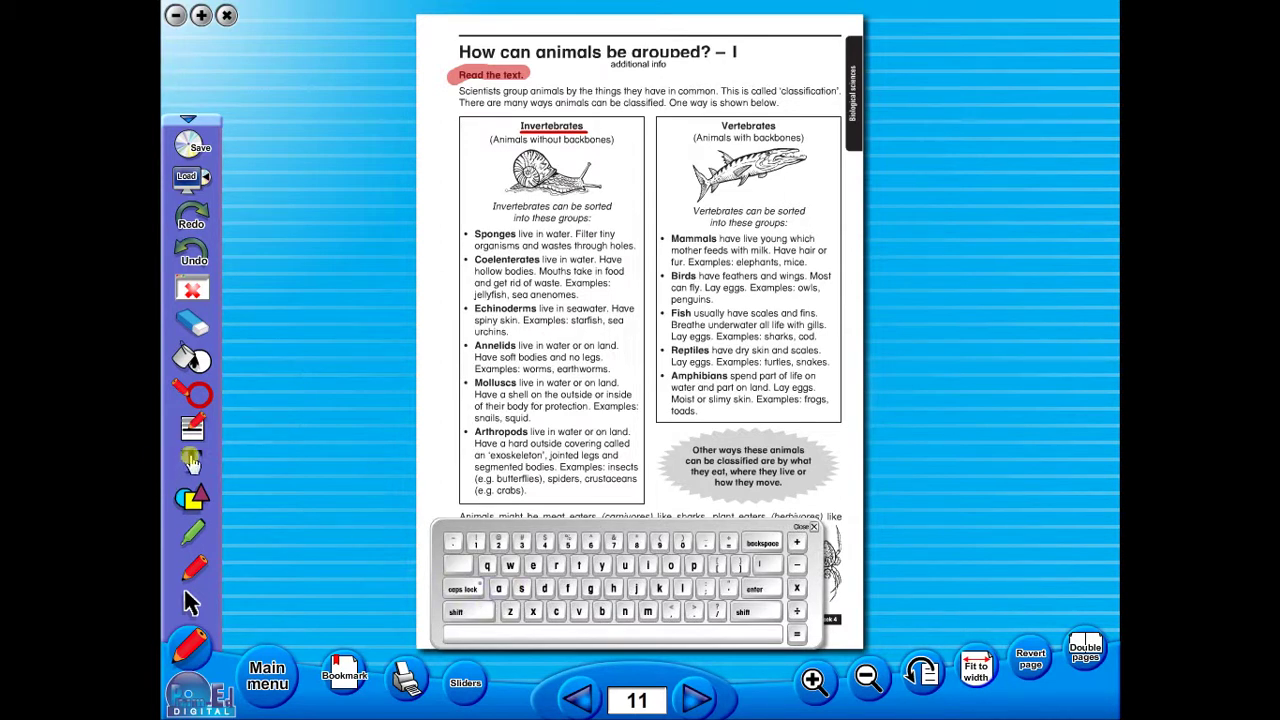
left_click(191, 460)
left_click(672, 62)
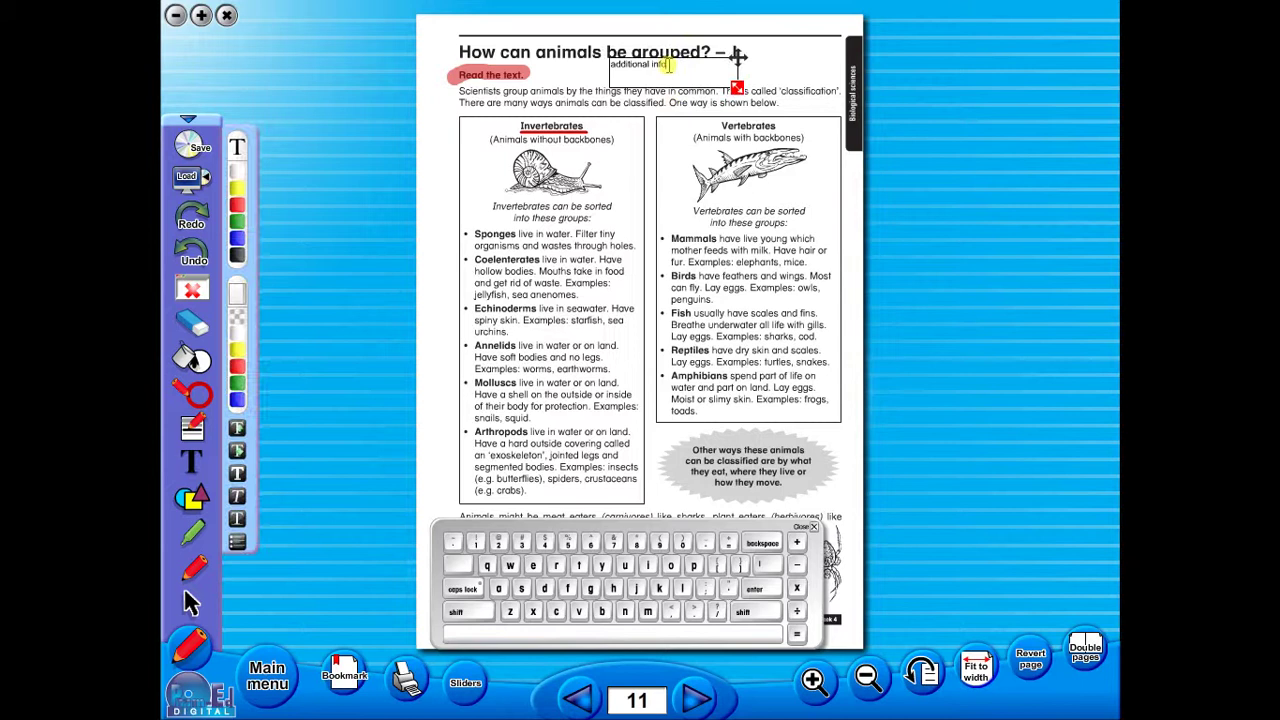
left_click(729, 606)
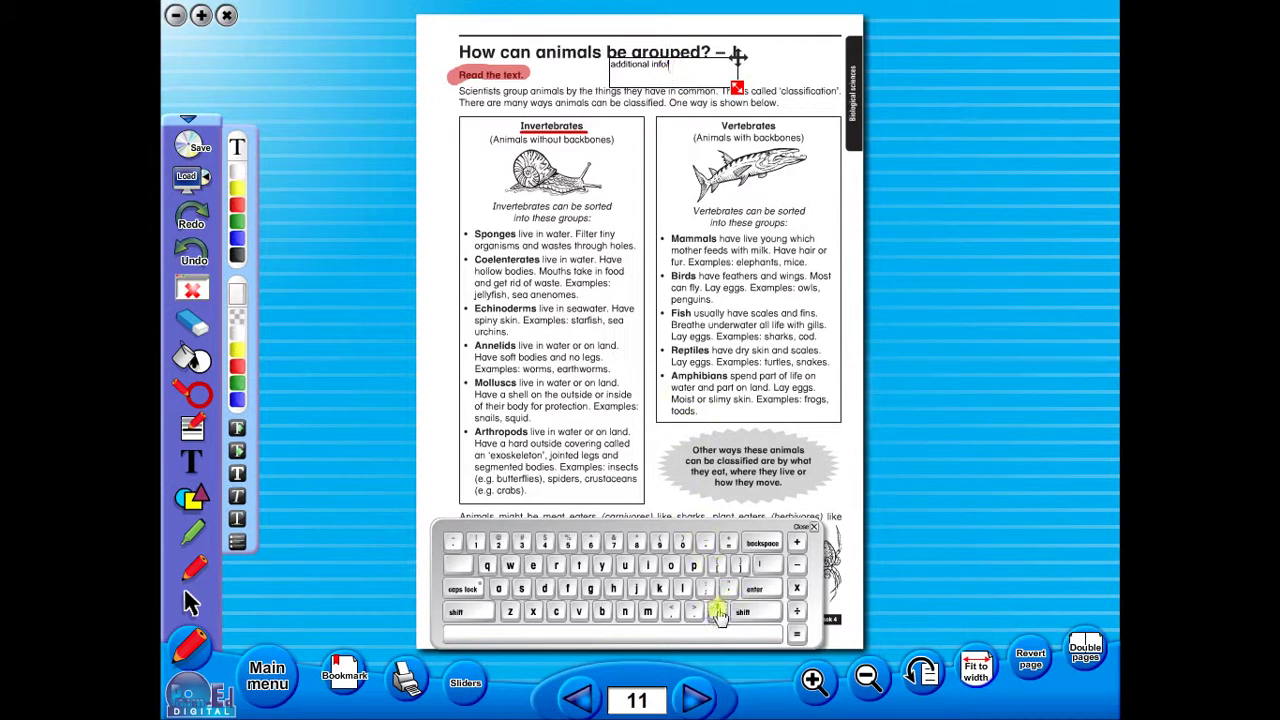
left_click(648, 567)
left_click(624, 611)
left_click(567, 589)
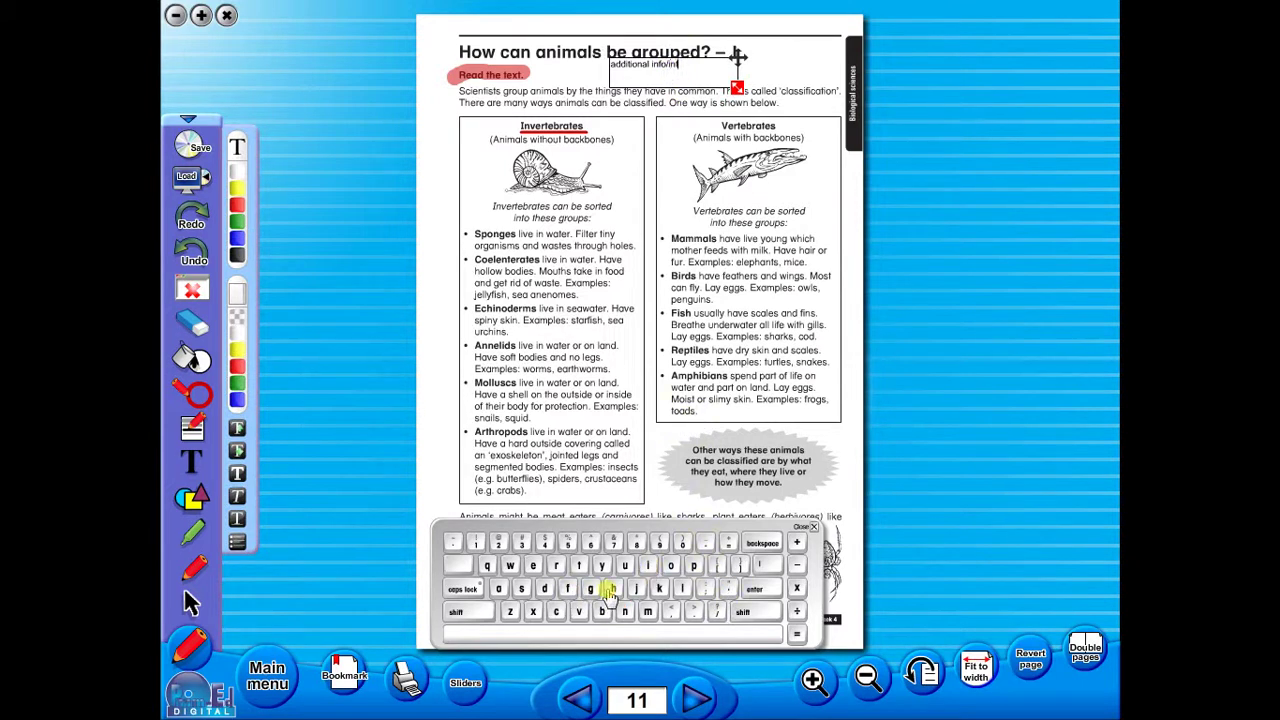
left_click(672, 566)
left_click(812, 527)
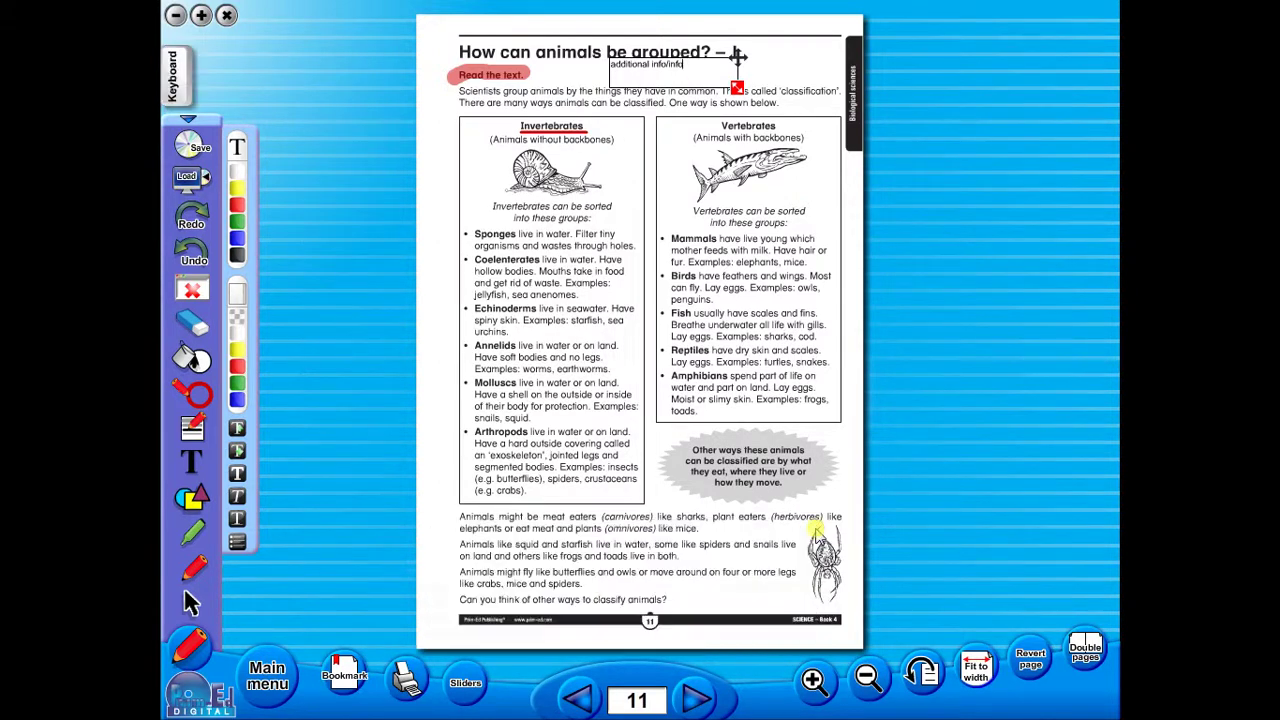
Return to the Science Book 4 main menu and page forward and back through its contents
left_click(268, 672)
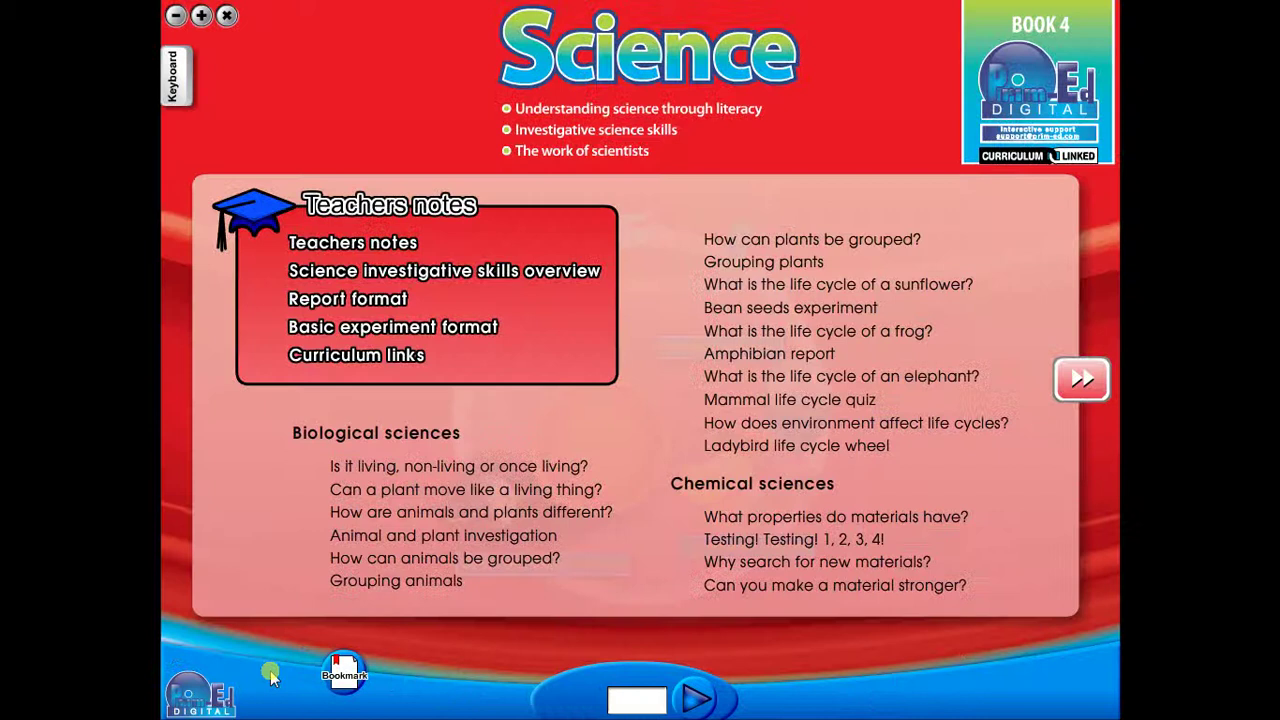
left_click(1106, 373)
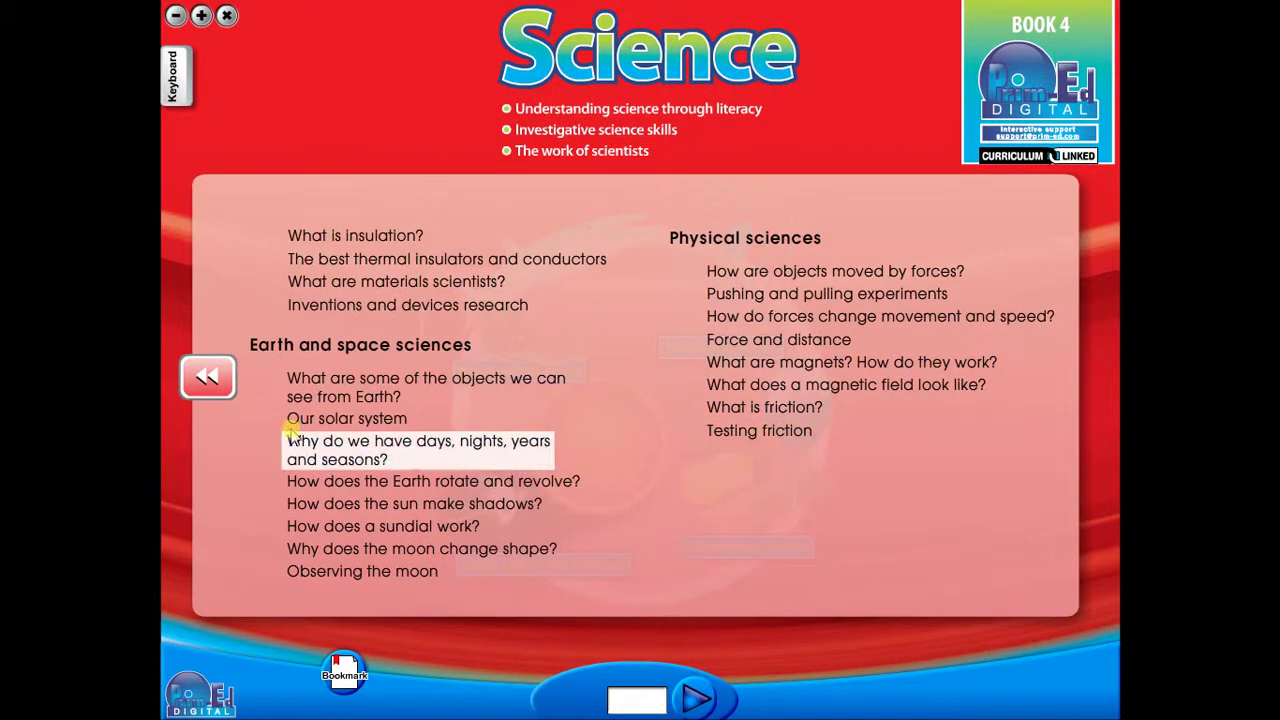
left_click(208, 376)
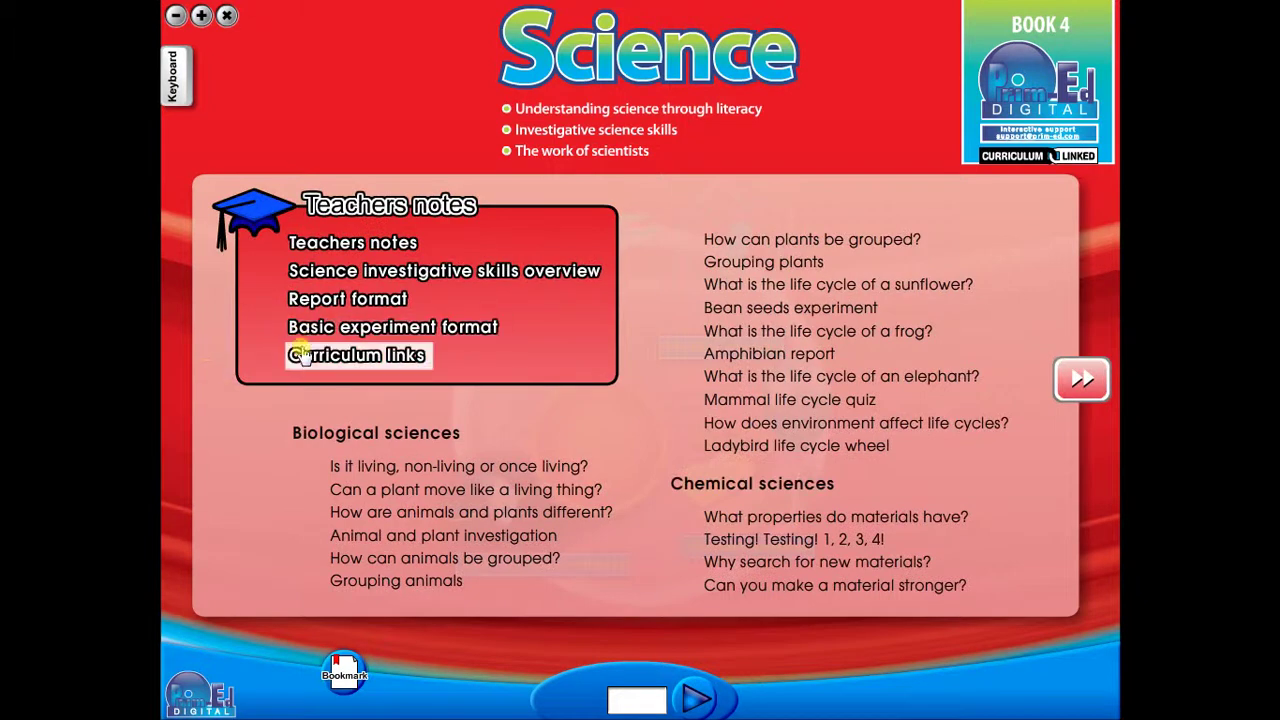
left_click(310, 300)
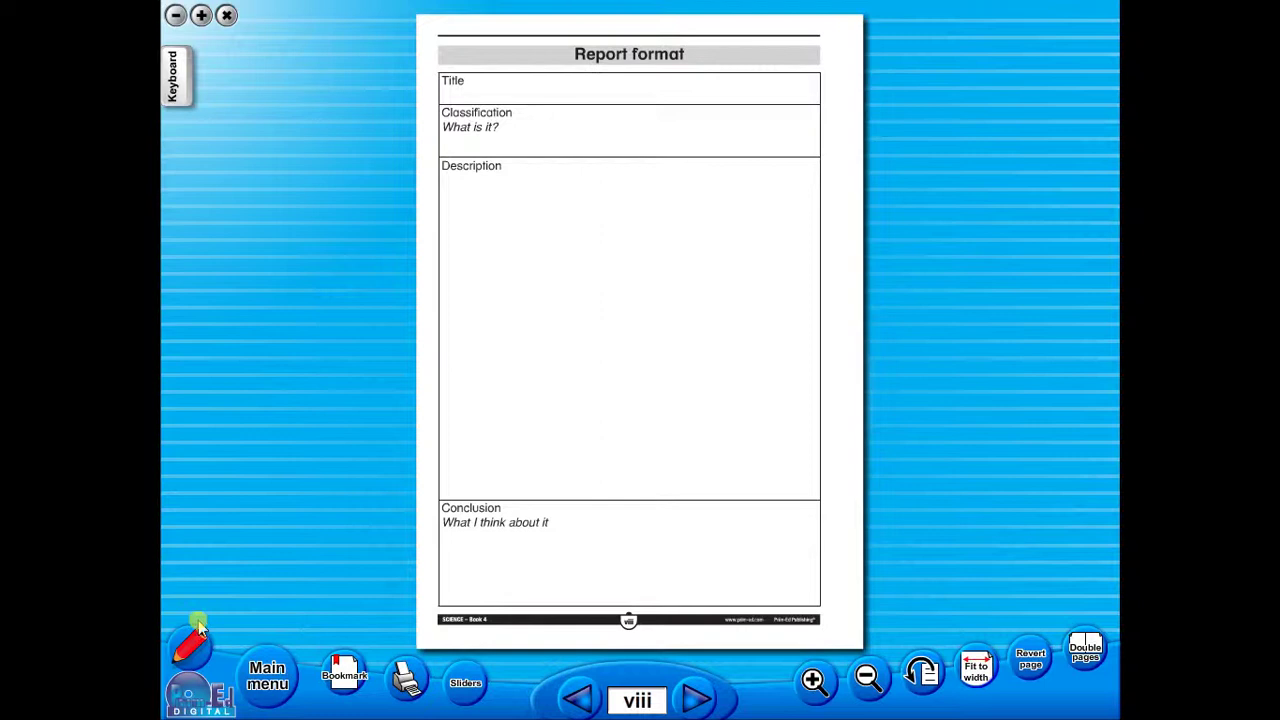
left_click(267, 676)
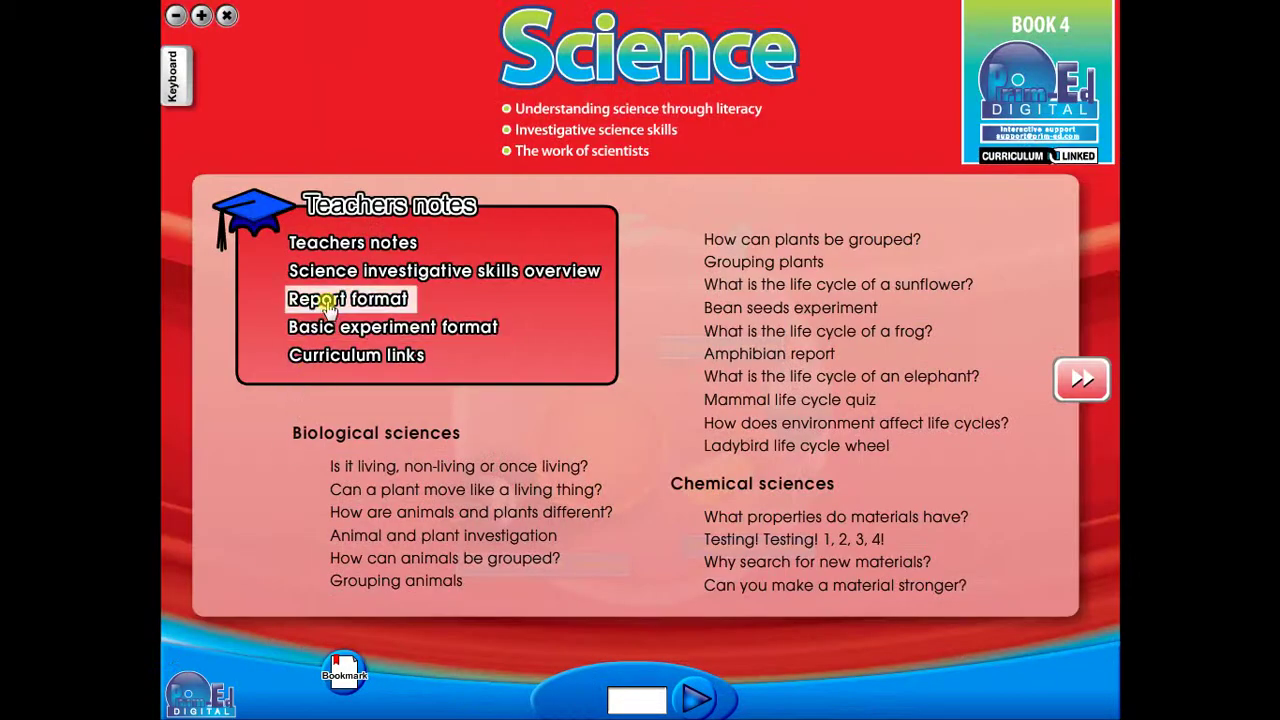
left_click(336, 244)
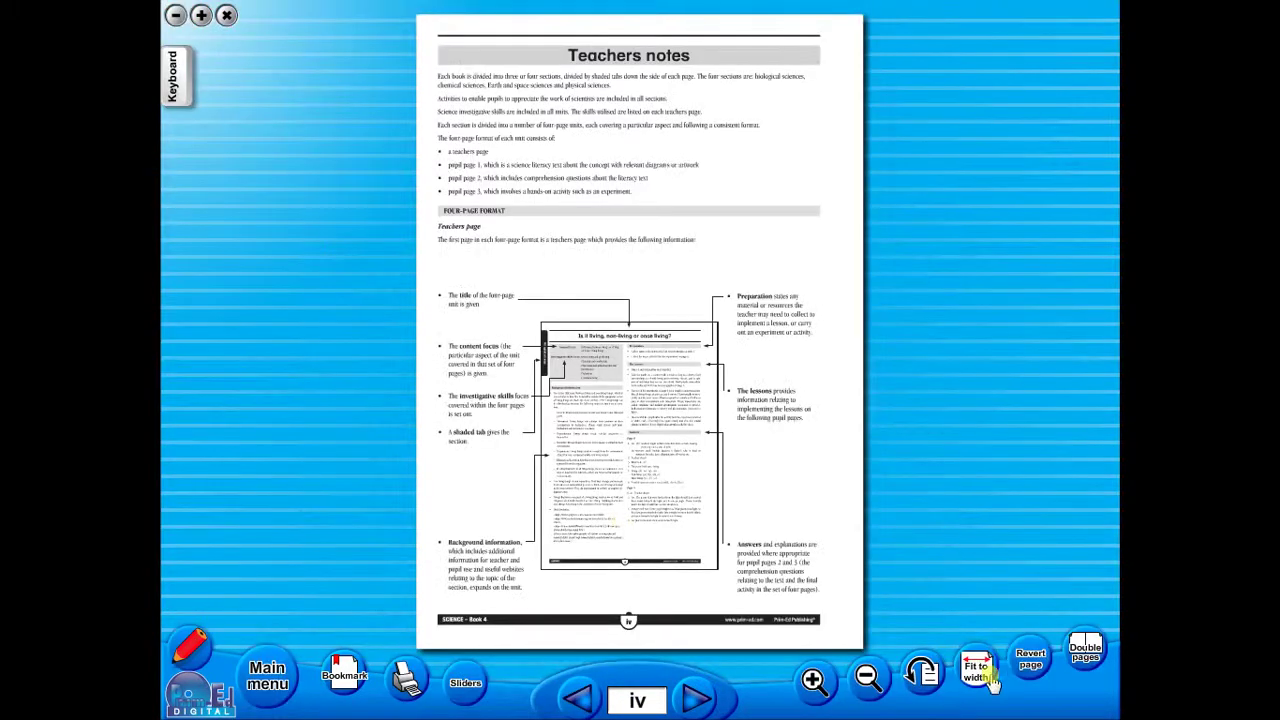
left_click(1085, 650)
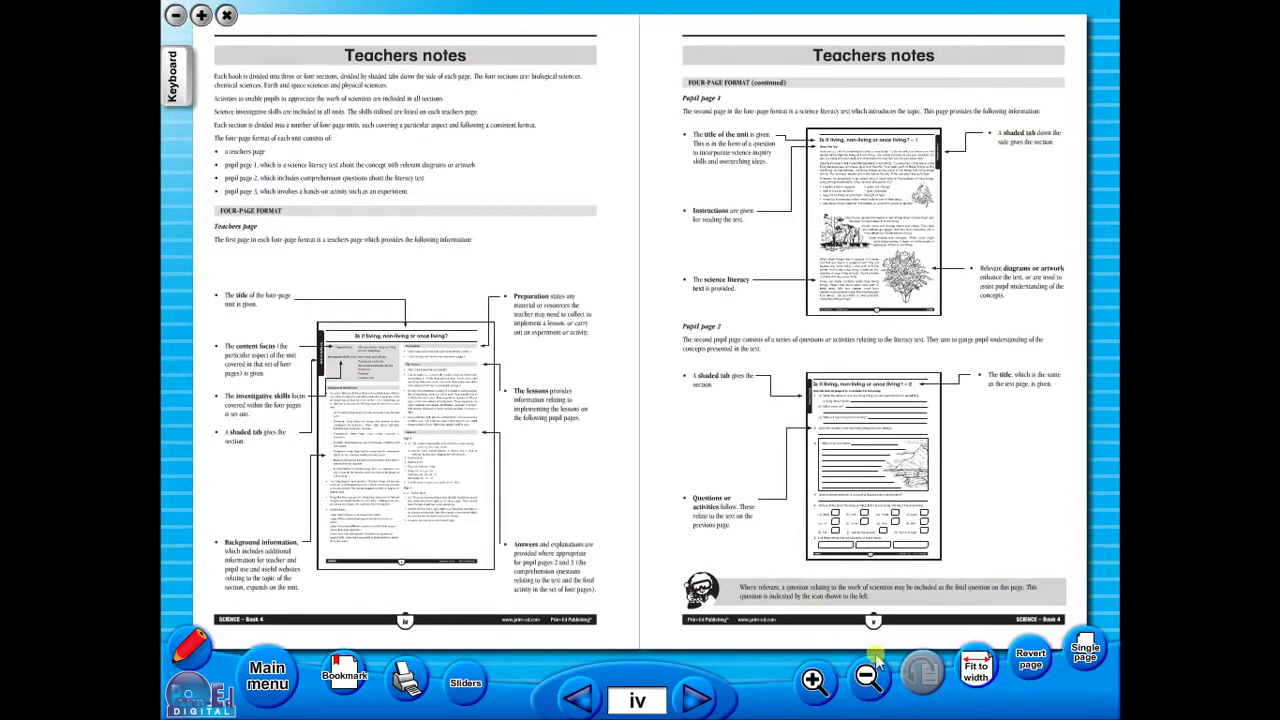
left_click(685, 699)
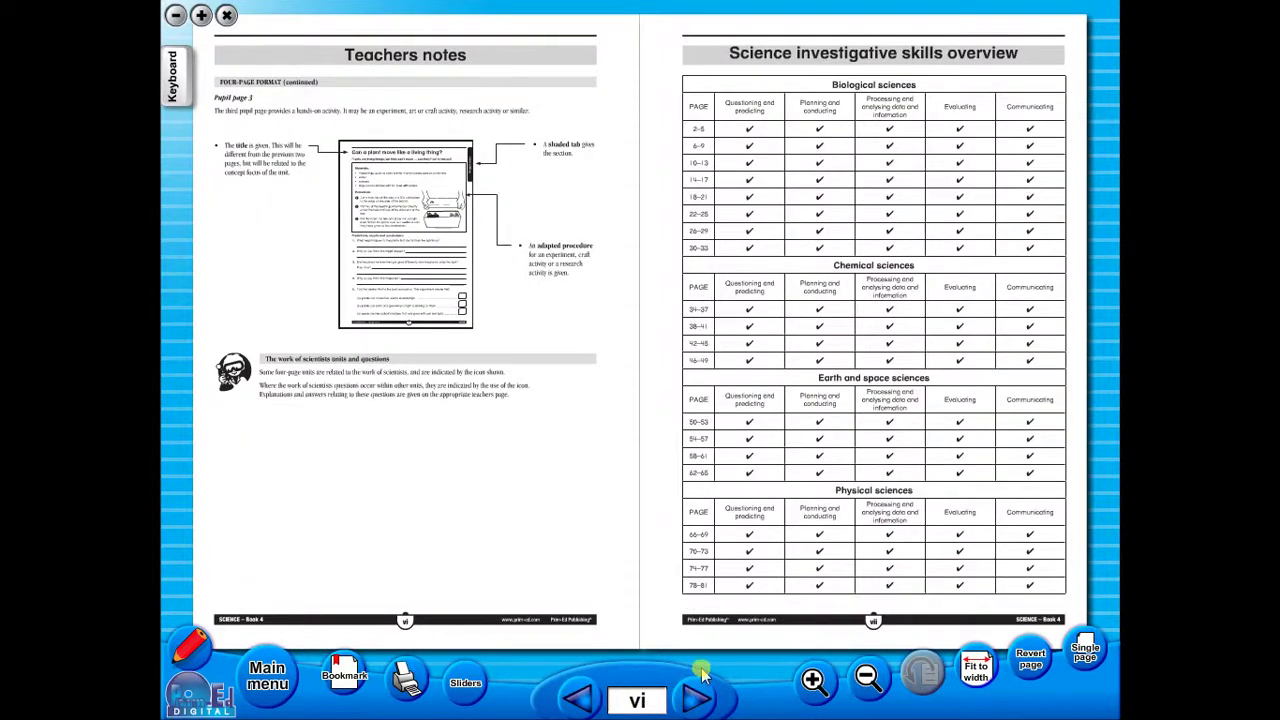
left_click(698, 694)
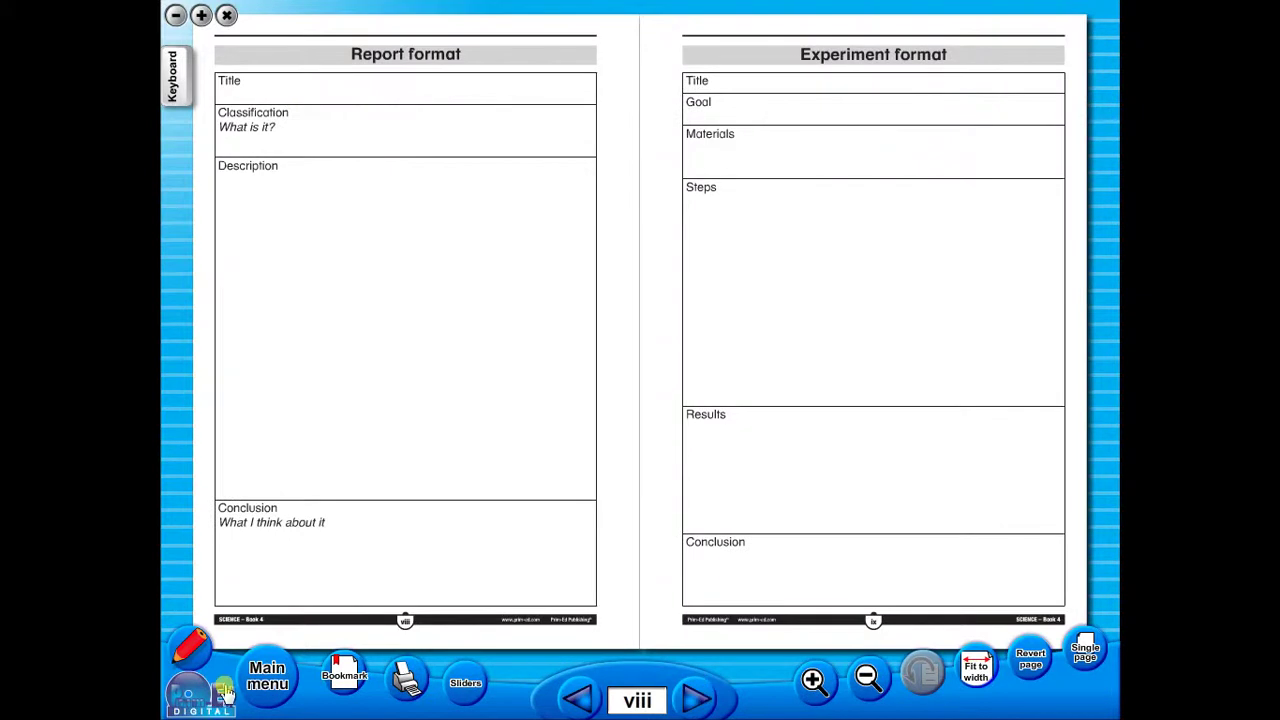
left_click(268, 676)
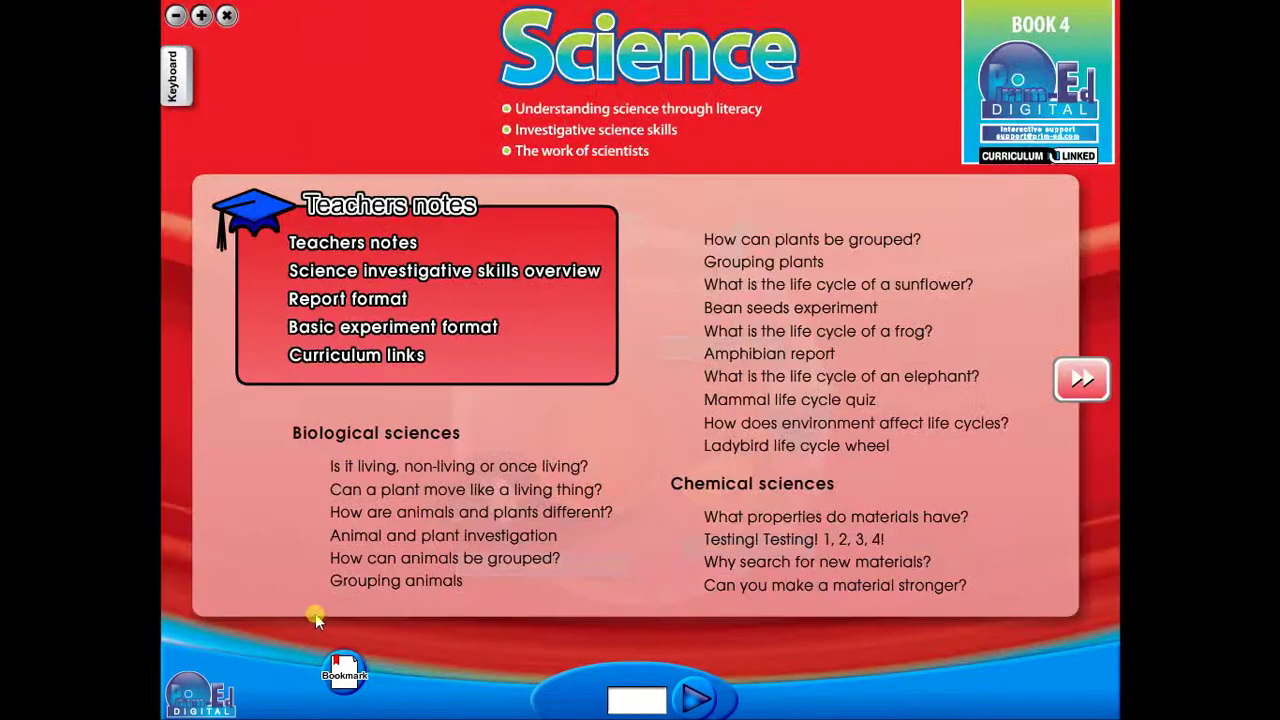